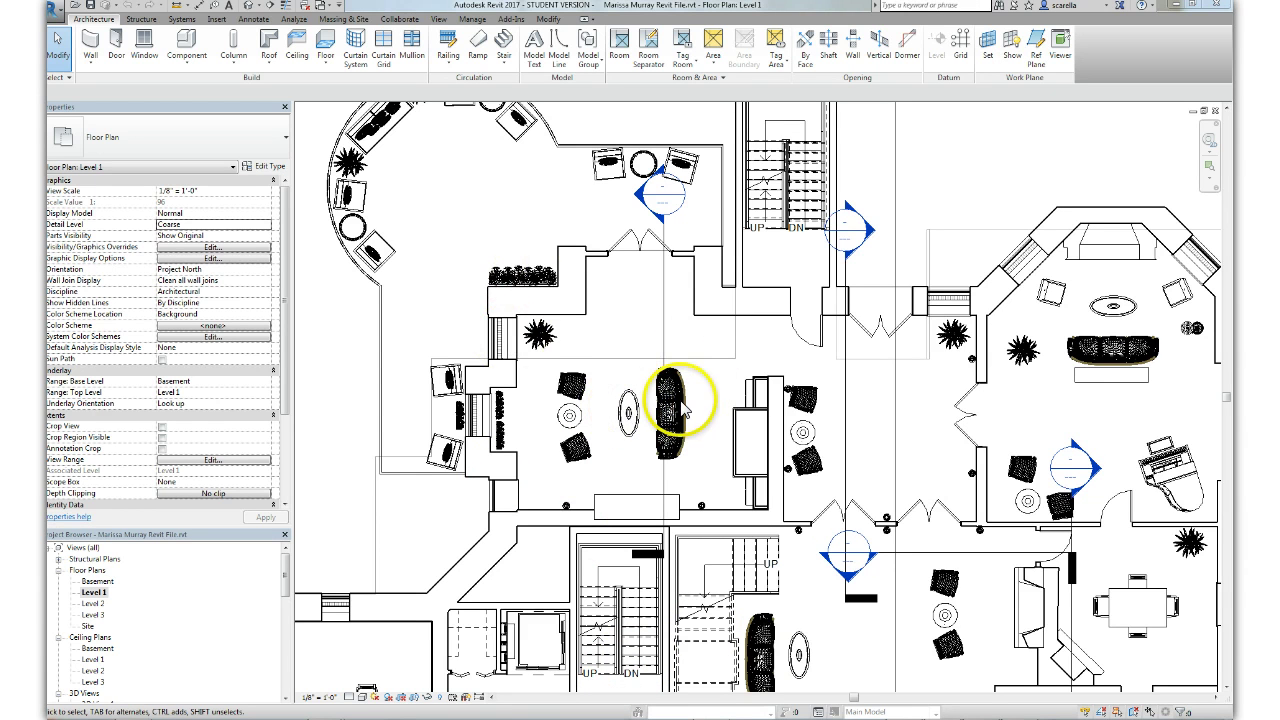
Step: Zoom in on the Couch_6416 sofa in the Level 1 plan and select it
{"action": "scroll", "coordinate": [680, 405], "scroll_direction": "up", "scroll_amount": 3}
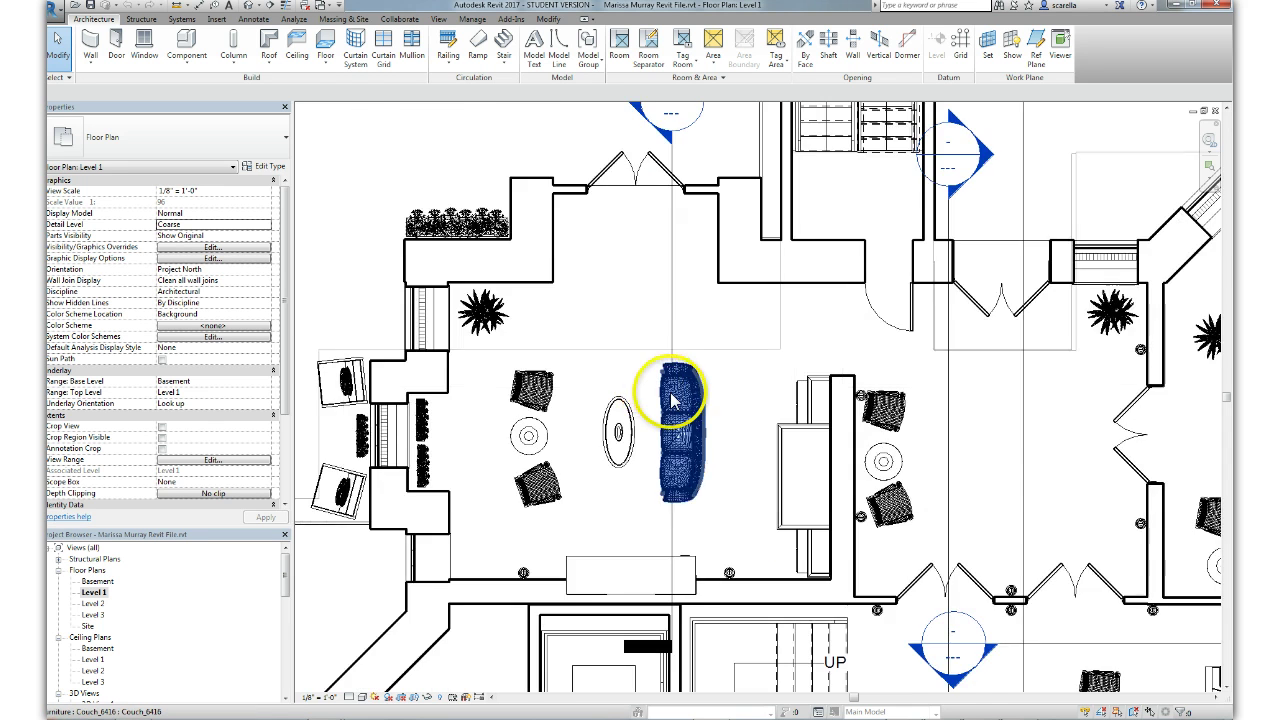
{"action": "scroll", "coordinate": [672, 400], "scroll_direction": "up", "scroll_amount": 2}
{"action": "scroll", "coordinate": [672, 400], "scroll_direction": "up", "scroll_amount": 1}
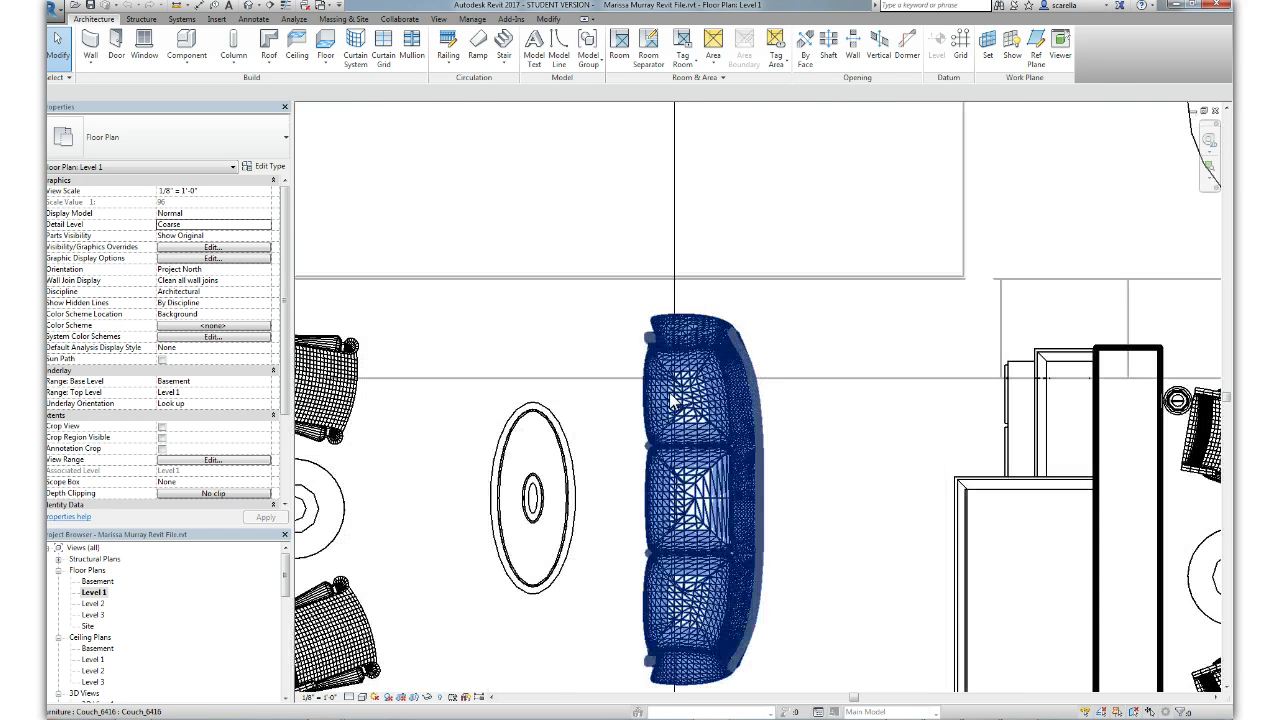
{"action": "scroll", "coordinate": [580, 309], "scroll_direction": "down", "scroll_amount": 1}
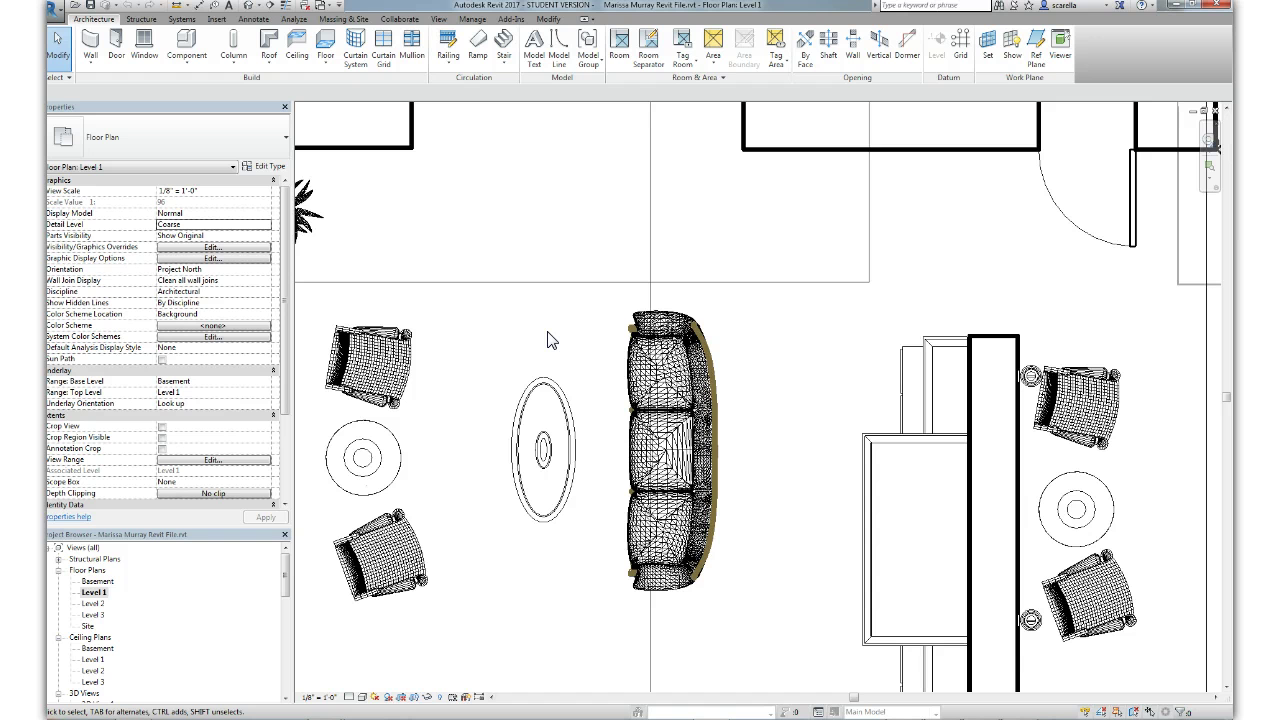
{"action": "scroll", "coordinate": [665, 380], "scroll_direction": "up", "scroll_amount": 3}
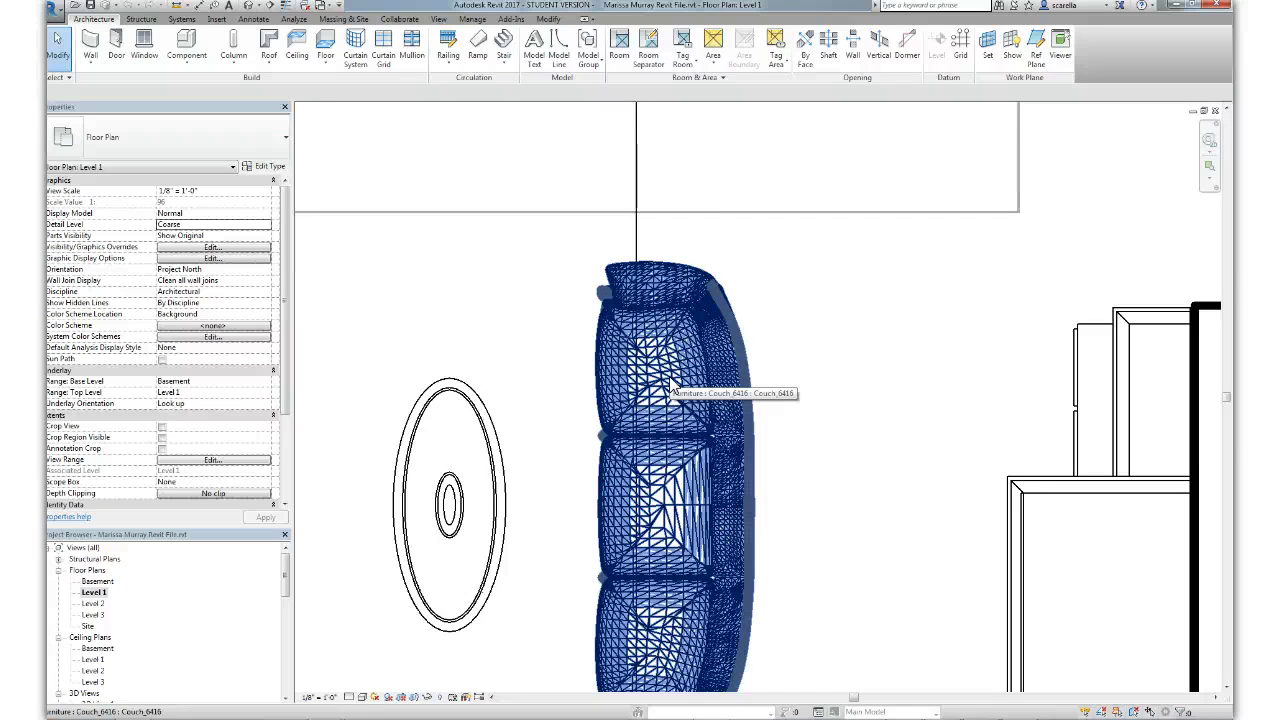
{"action": "scroll", "coordinate": [672, 388], "scroll_direction": "down", "scroll_amount": 3}
{"action": "scroll", "coordinate": [560, 307], "scroll_direction": "up", "scroll_amount": 2}
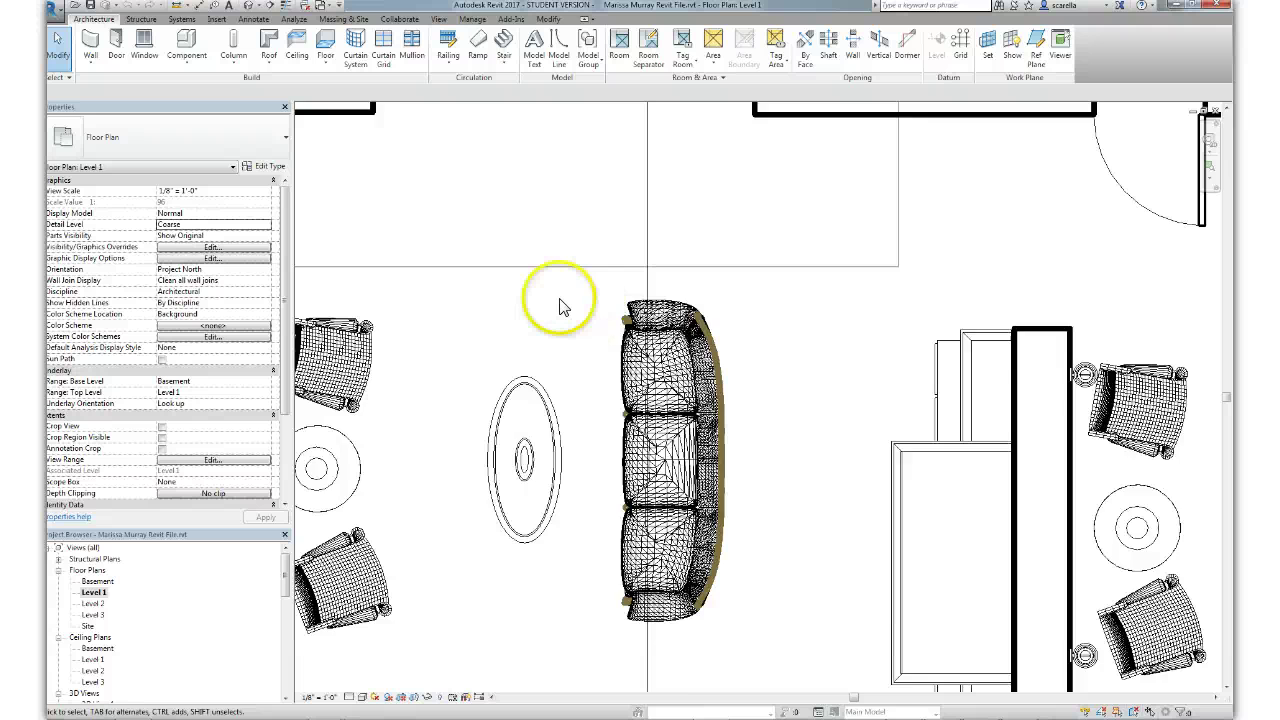
{"action": "scroll", "coordinate": [560, 307], "scroll_direction": "down", "scroll_amount": 2}
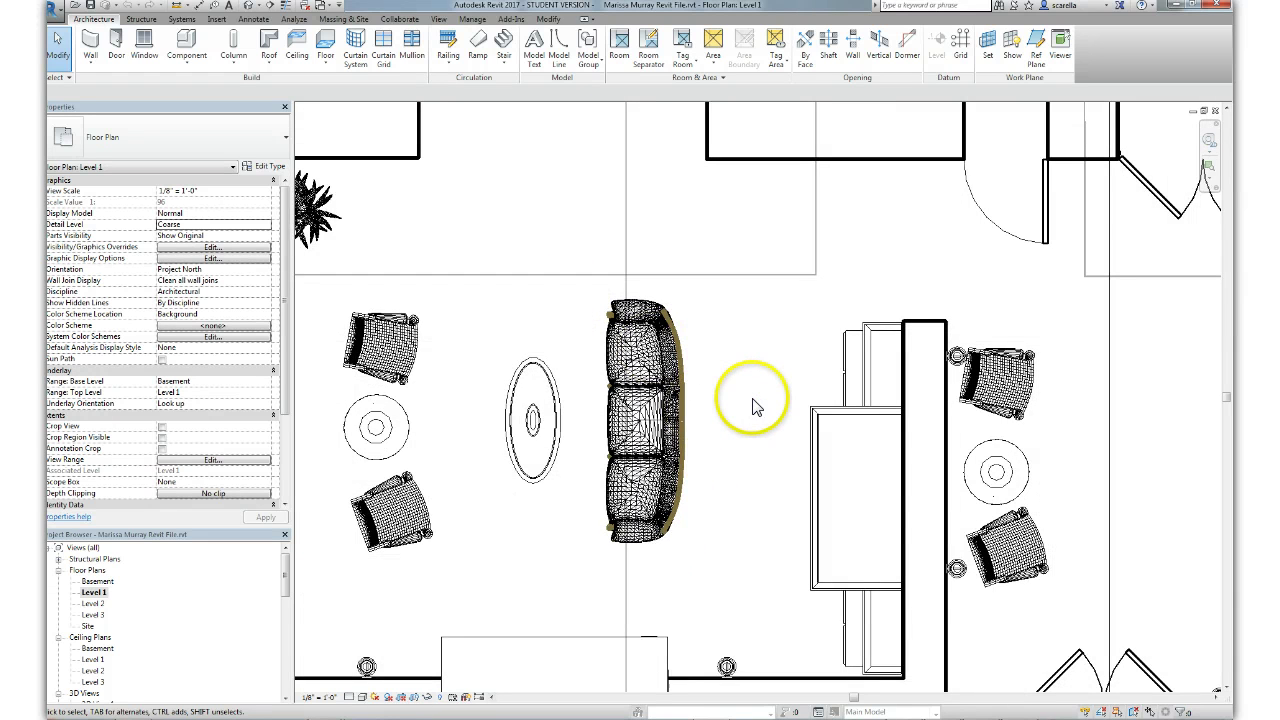
{"action": "scroll", "coordinate": [745, 400], "scroll_direction": "down", "scroll_amount": 2}
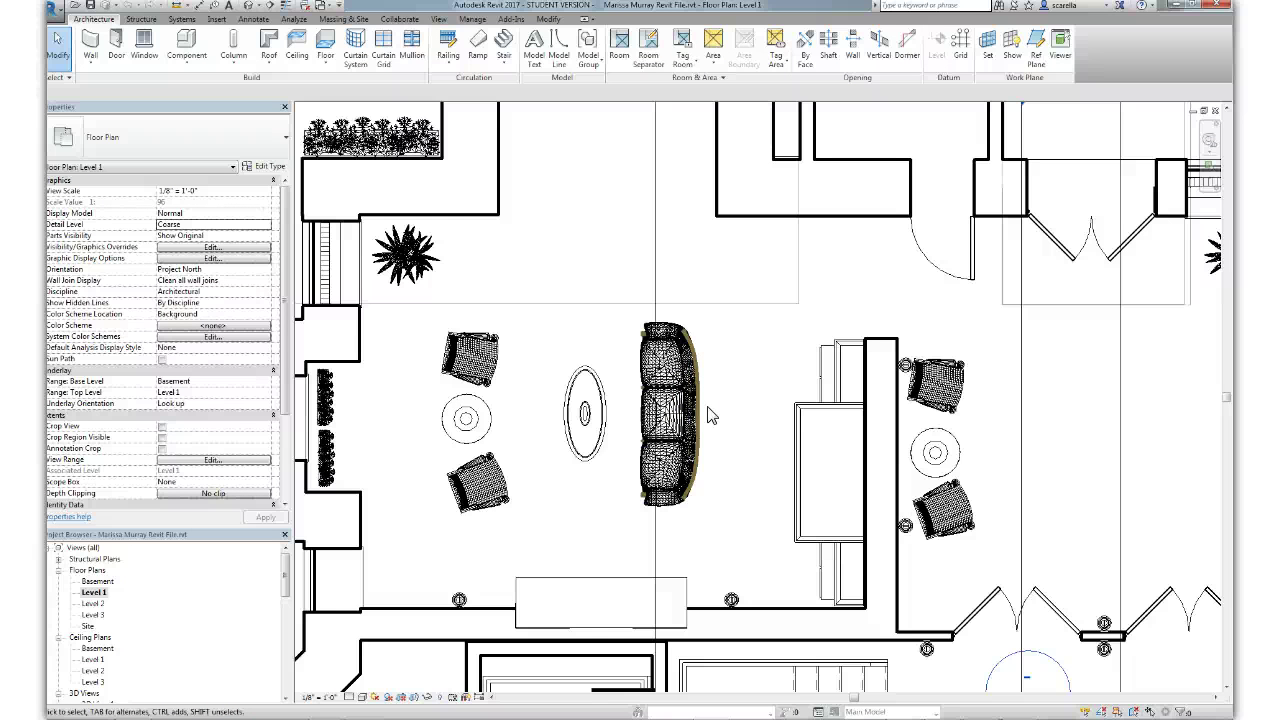
{"action": "left_click", "coordinate": [687, 384]}
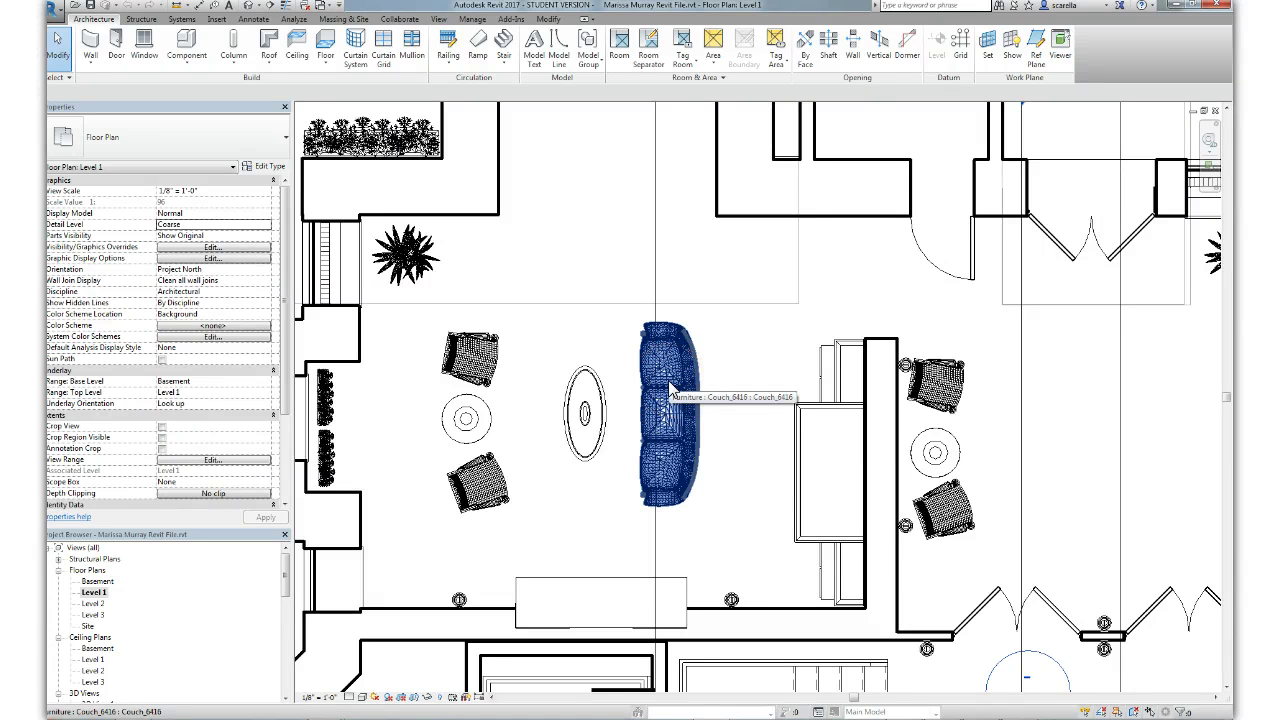
{"action": "left_click", "coordinate": [713, 390]}
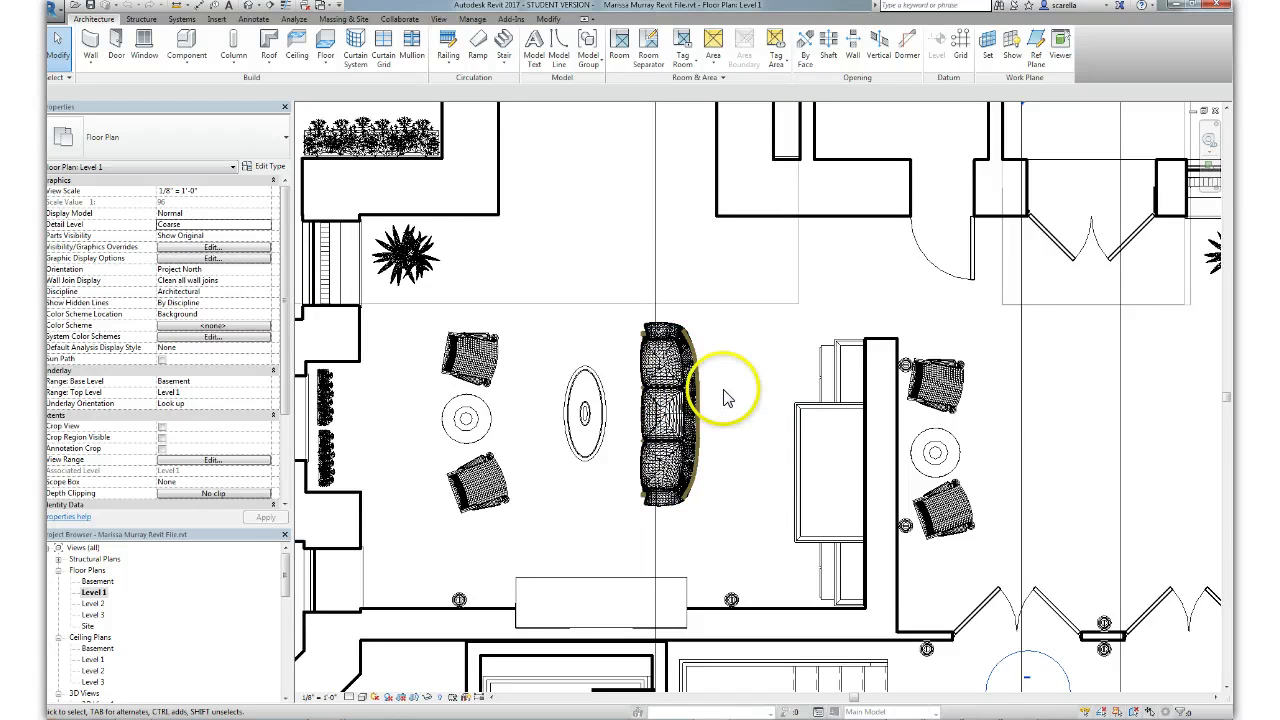
{"action": "left_click", "coordinate": [659, 402]}
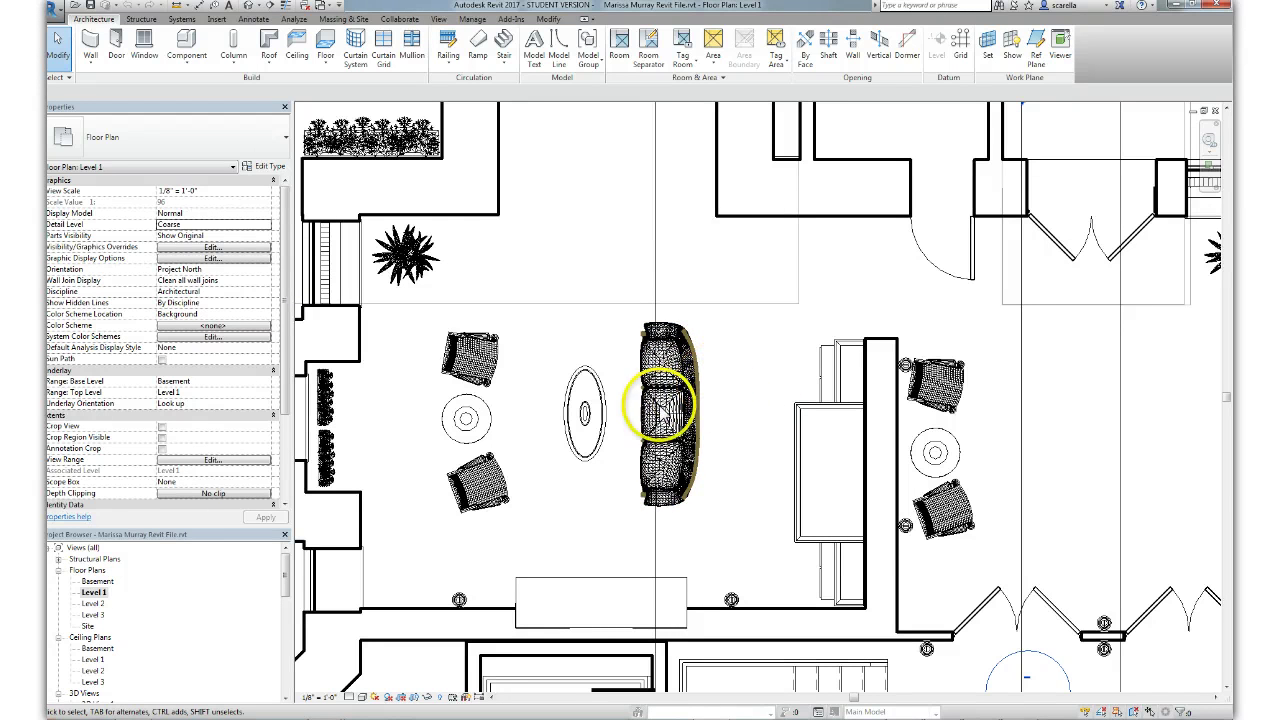
{"action": "left_click", "coordinate": [668, 382]}
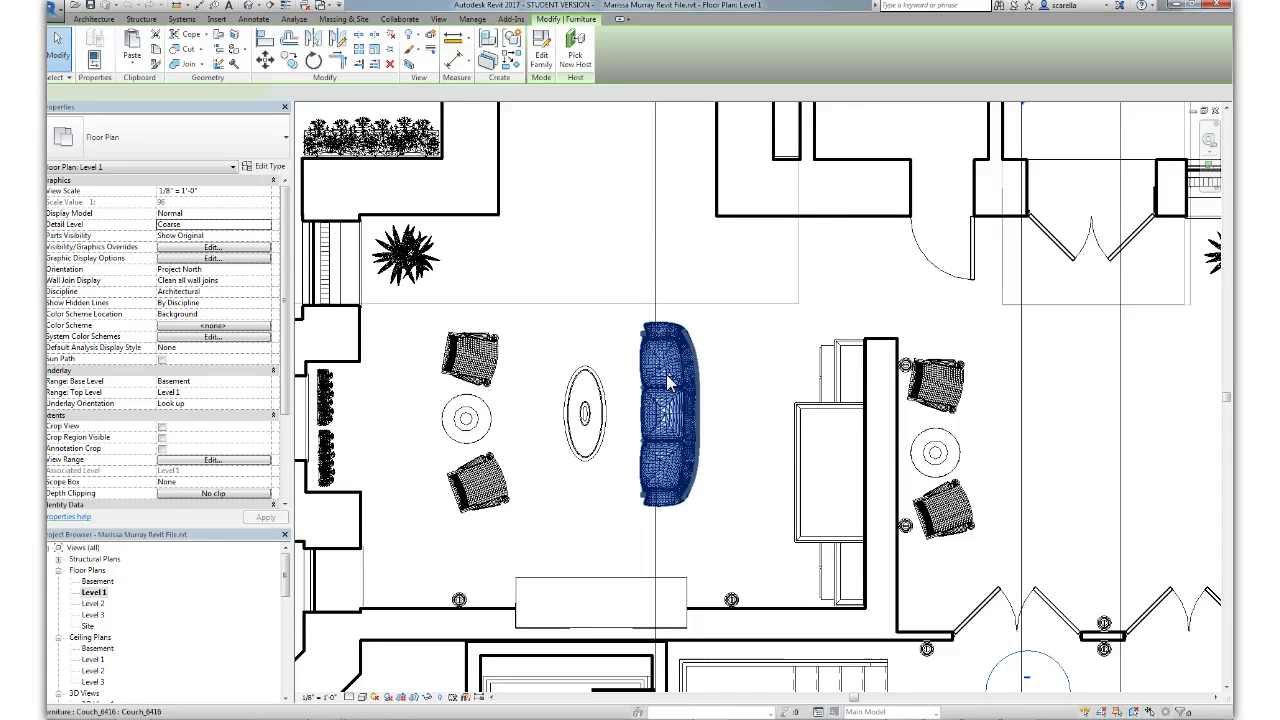
Step: Open Couch_6416 in the Family Editor and switch to its Floor Plans > Ref. Level view
{"action": "double_click", "coordinate": [668, 382]}
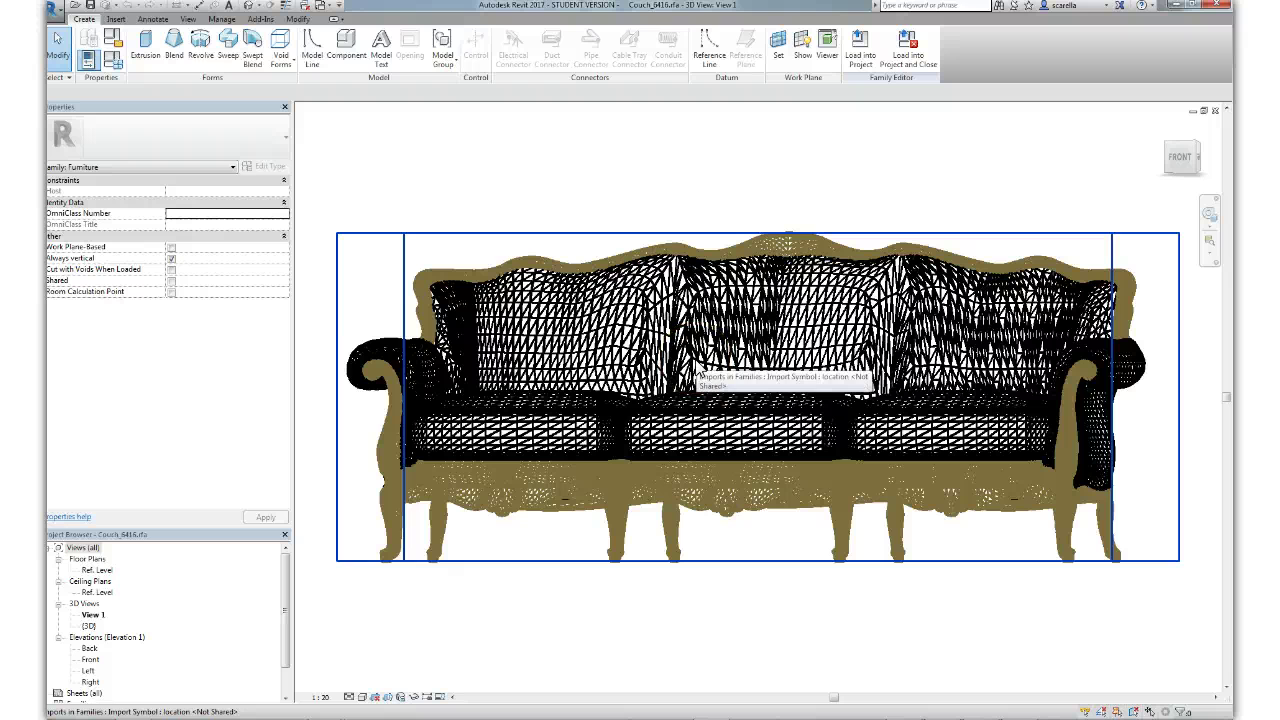
{"action": "double_click", "coordinate": [97, 570]}
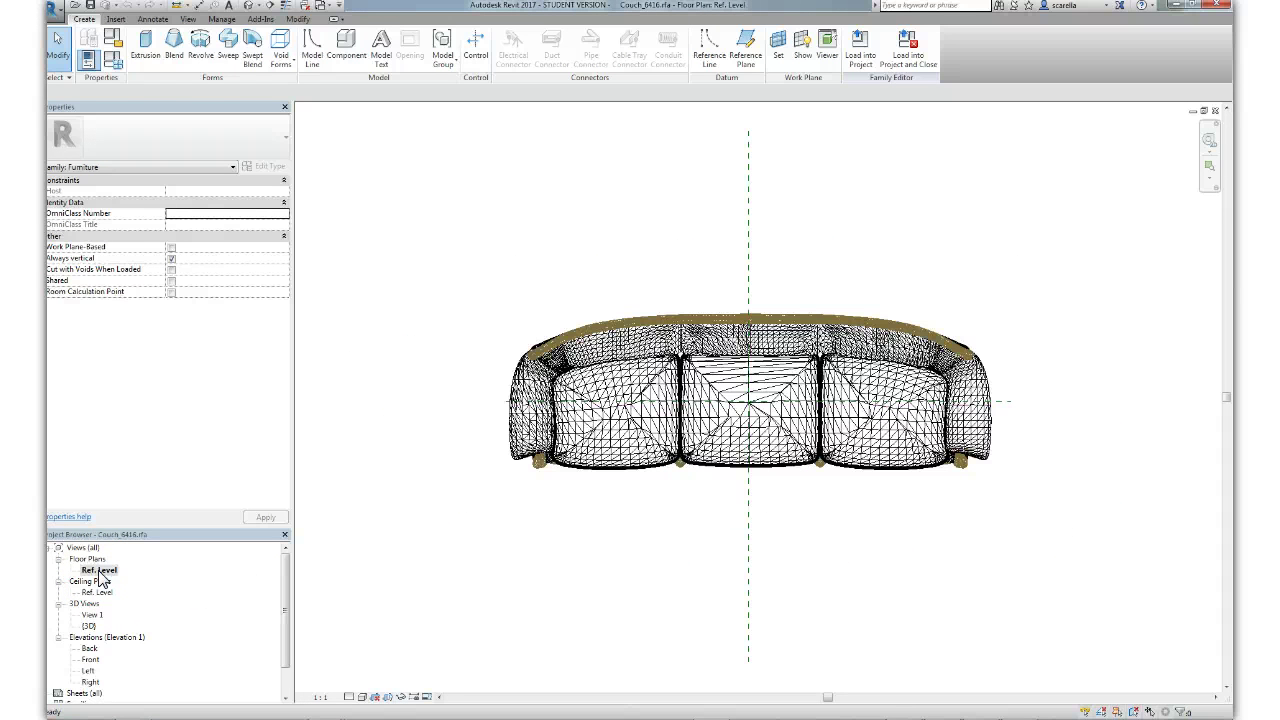
{"action": "left_click", "coordinate": [110, 580]}
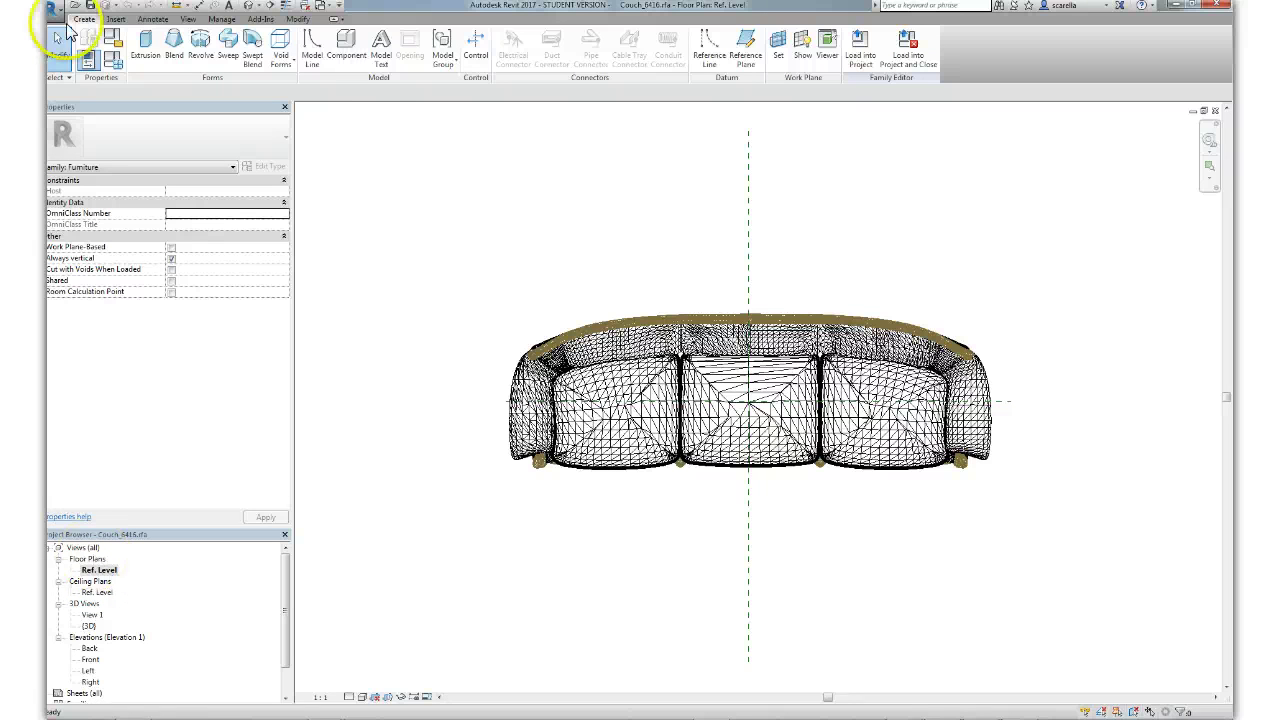
Step: Draw a 2.7800 by 0.9800 rectangular masking region enclosing the whole couch outline
{"action": "left_click", "coordinate": [152, 20]}
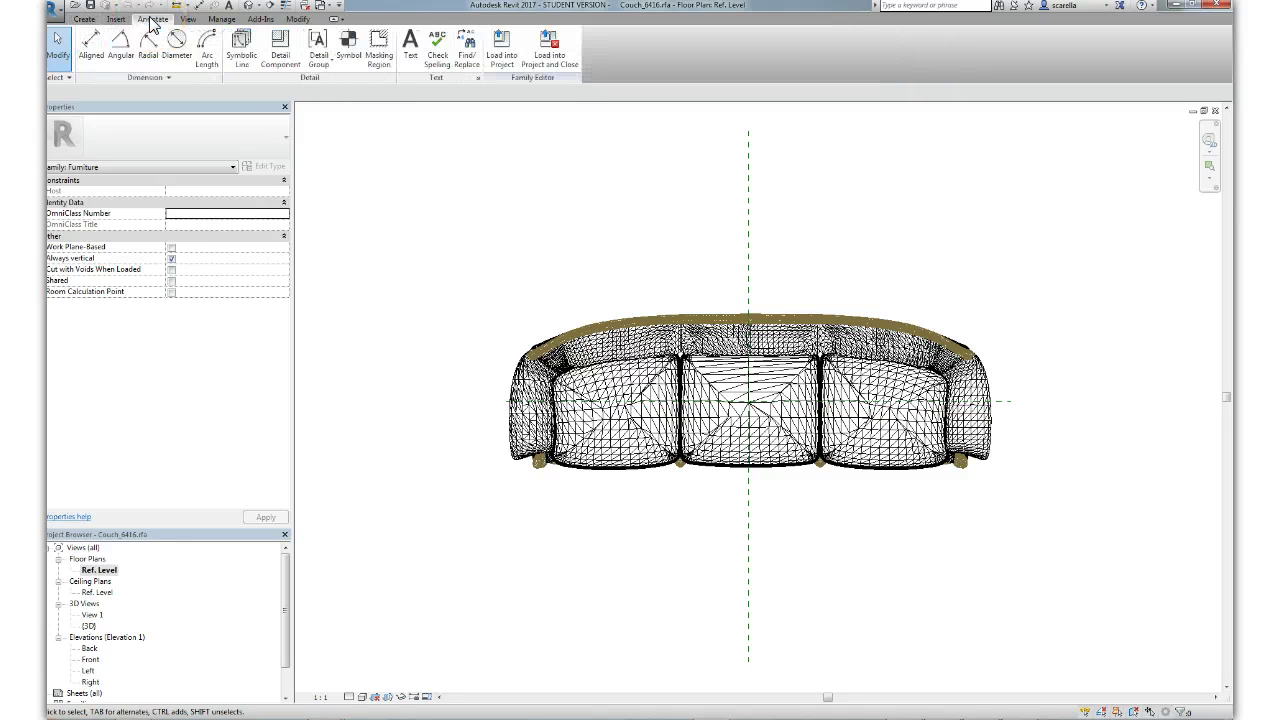
{"action": "left_click", "coordinate": [380, 44]}
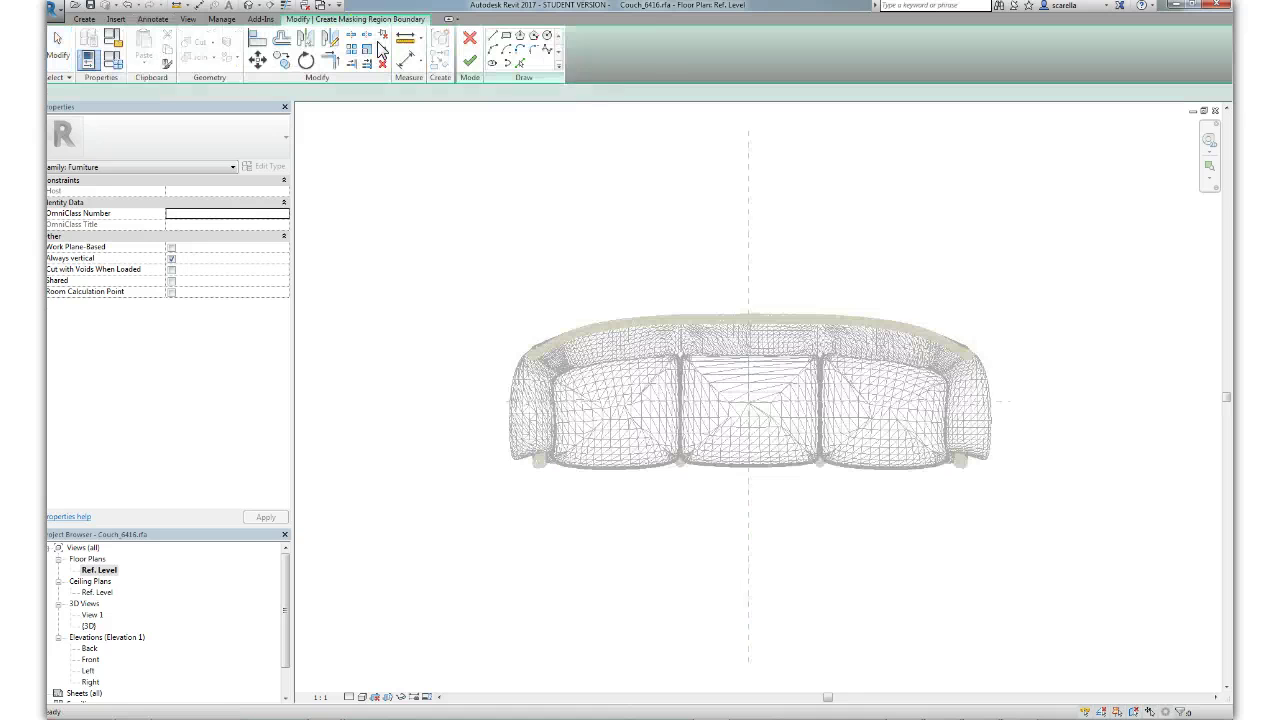
{"action": "left_click", "coordinate": [506, 36]}
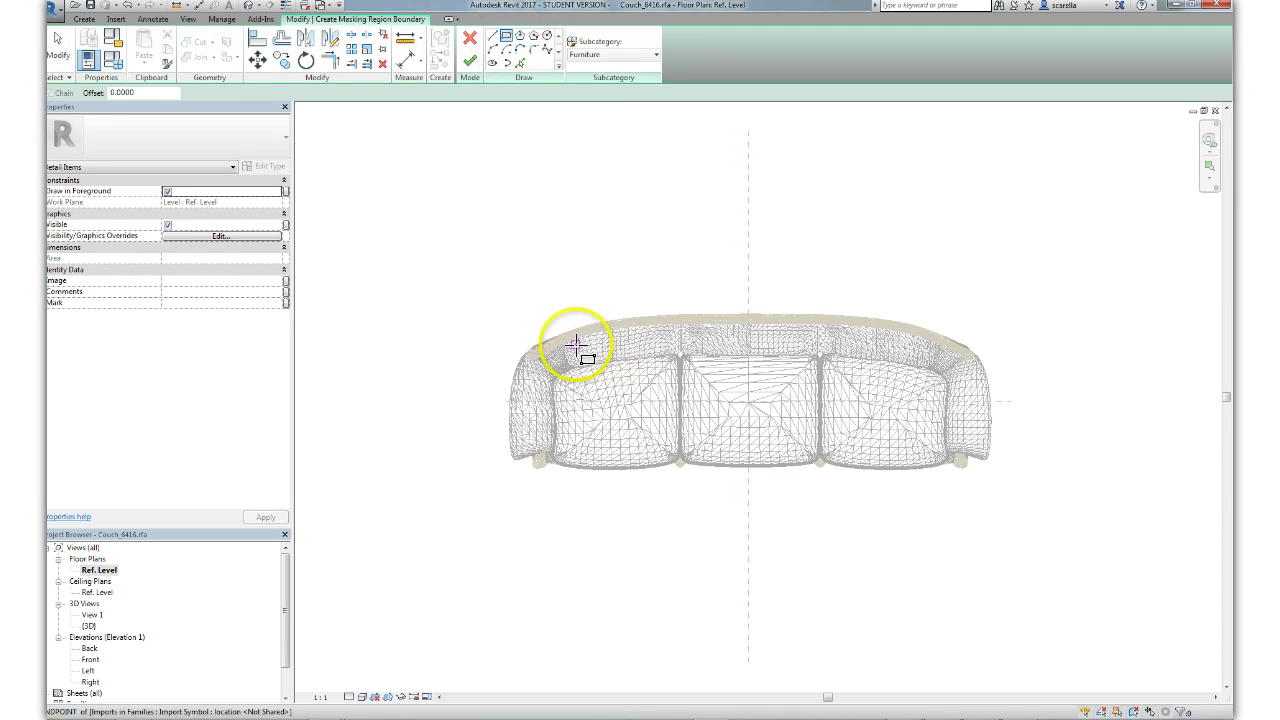
{"action": "left_click", "coordinate": [495, 301]}
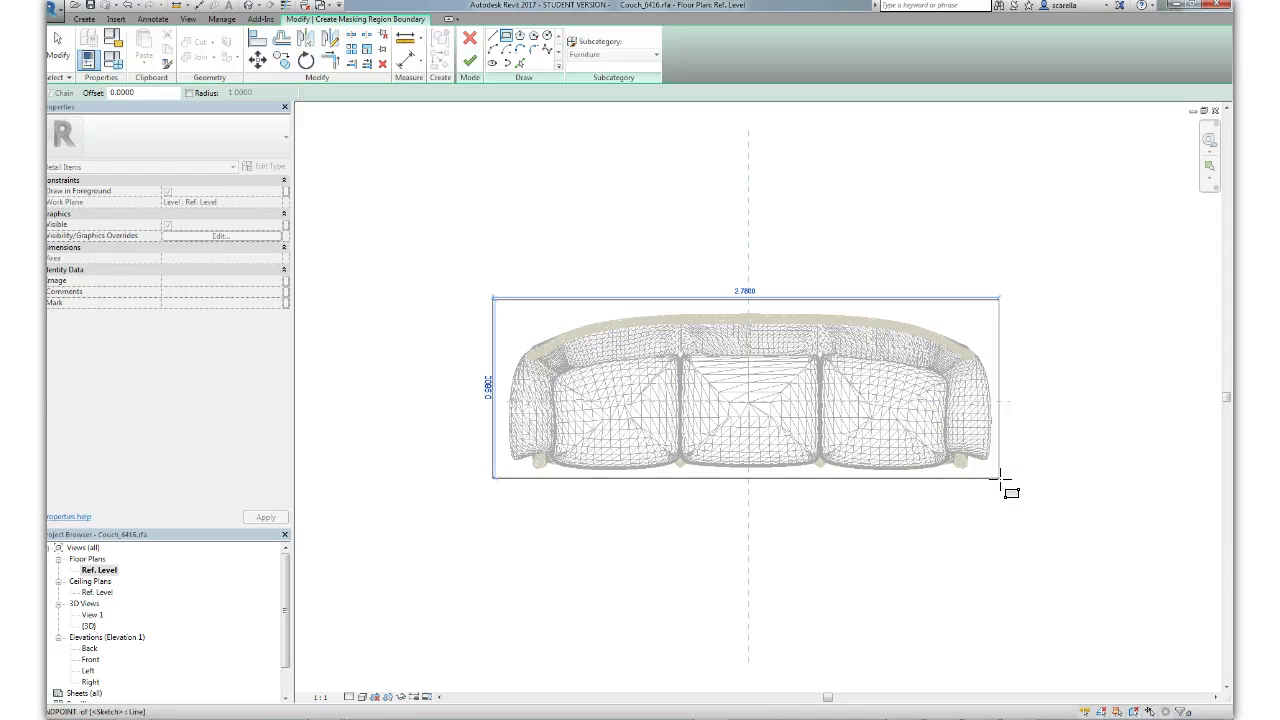
{"action": "left_click", "coordinate": [999, 478]}
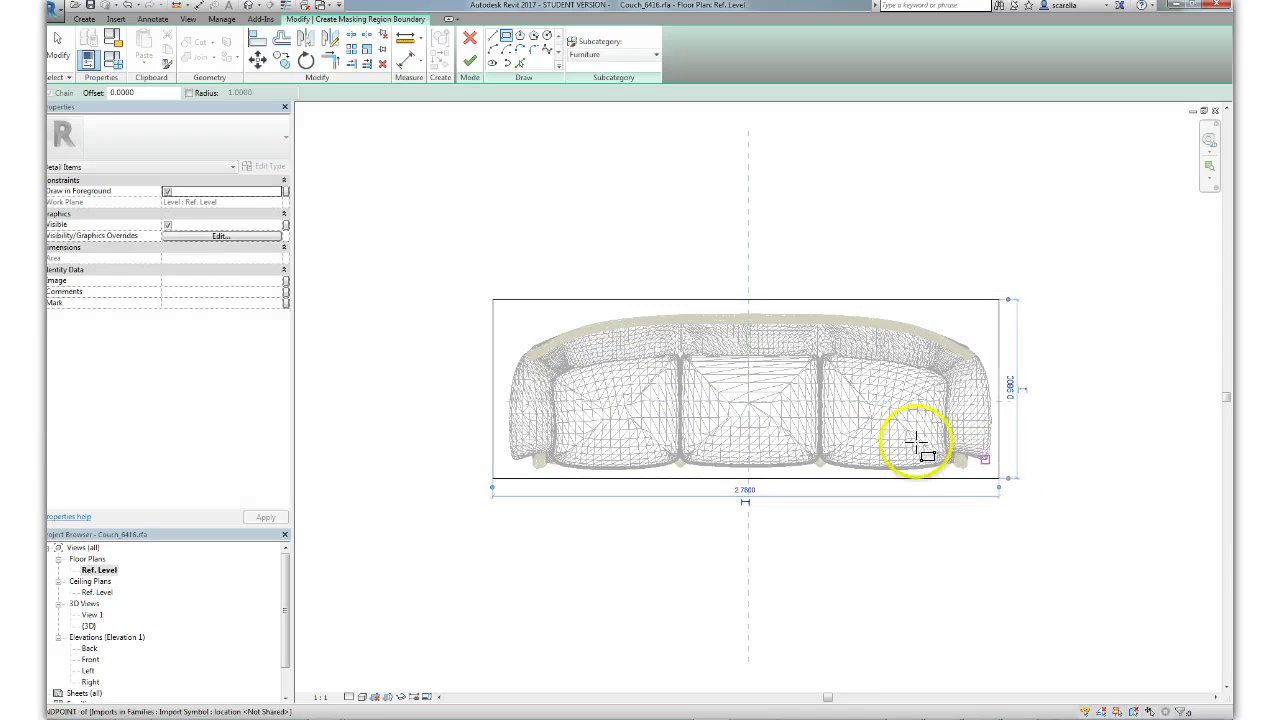
{"action": "left_click", "coordinate": [468, 64]}
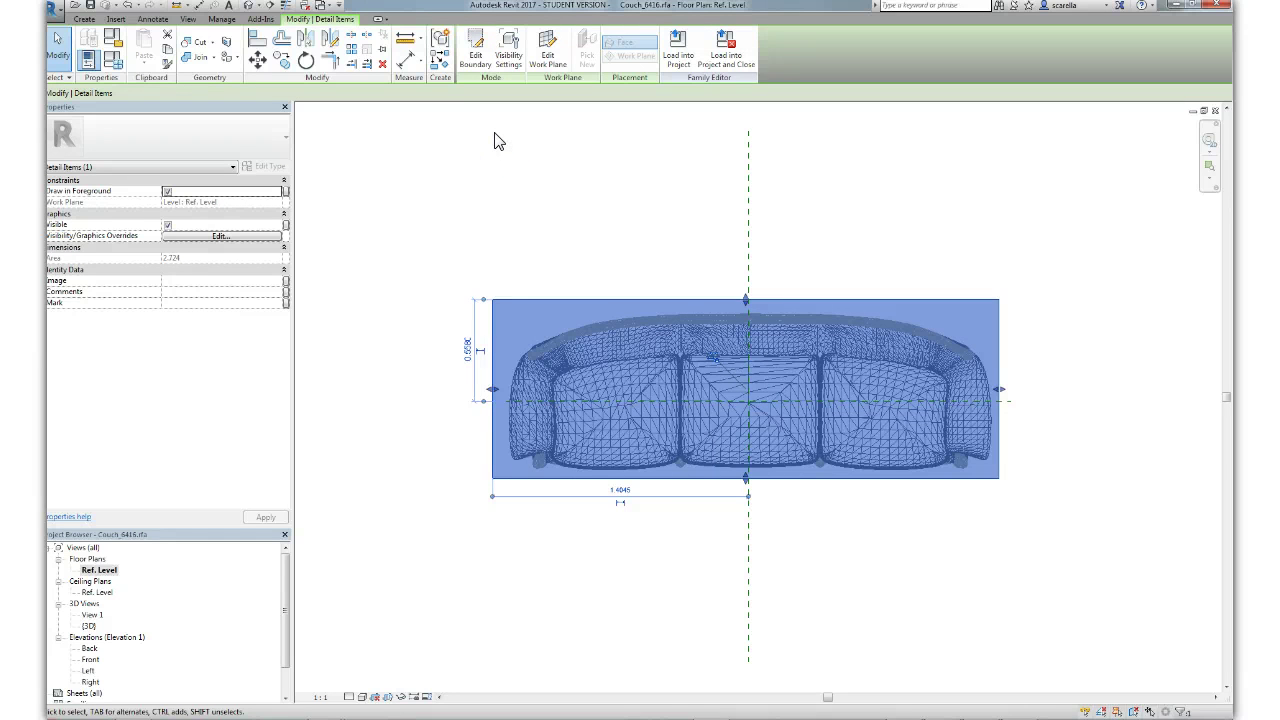
{"action": "left_click", "coordinate": [447, 146]}
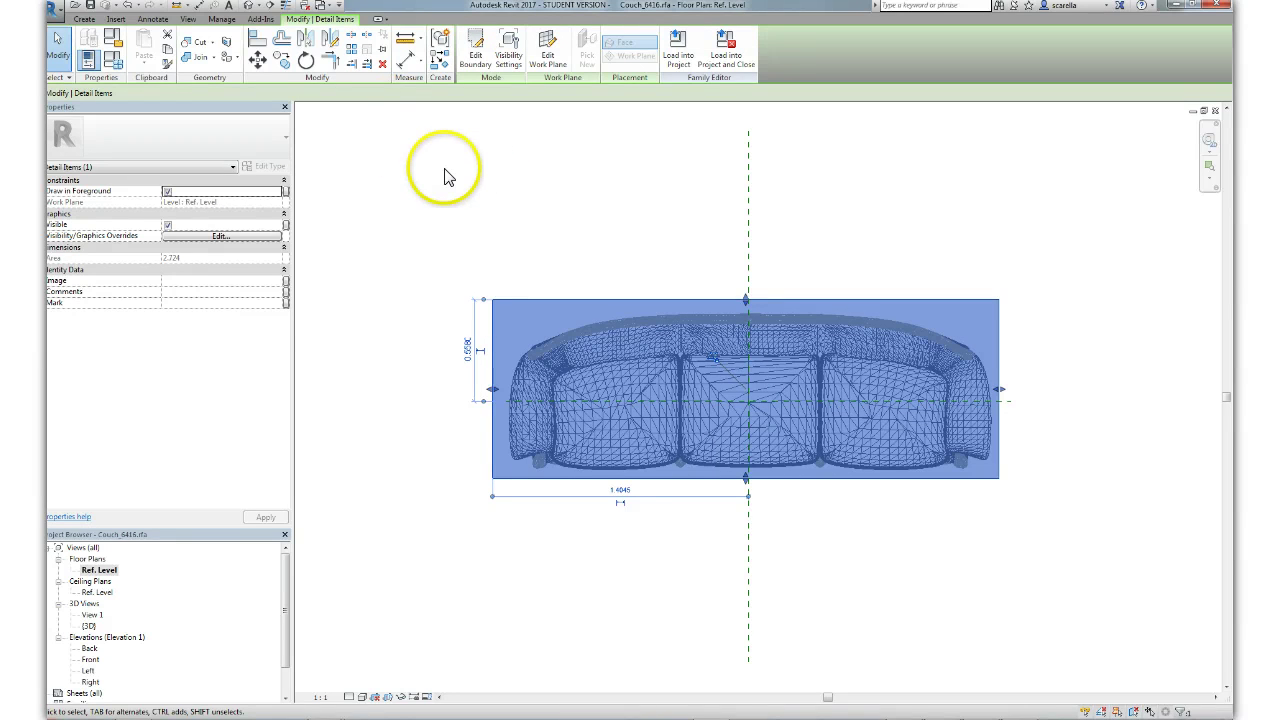
Step: Deselect the masking region so only its clean rectangle shows, then switch to Annotate
{"action": "left_click", "coordinate": [491, 246]}
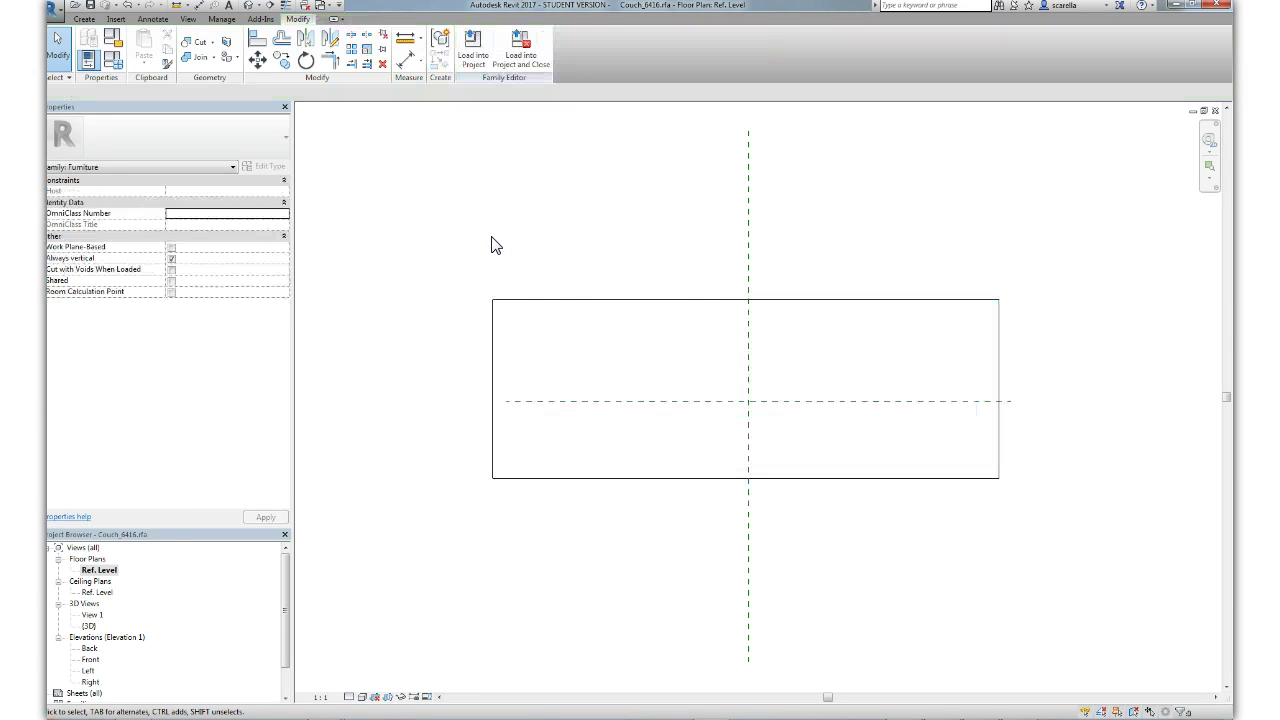
{"action": "left_click", "coordinate": [706, 301]}
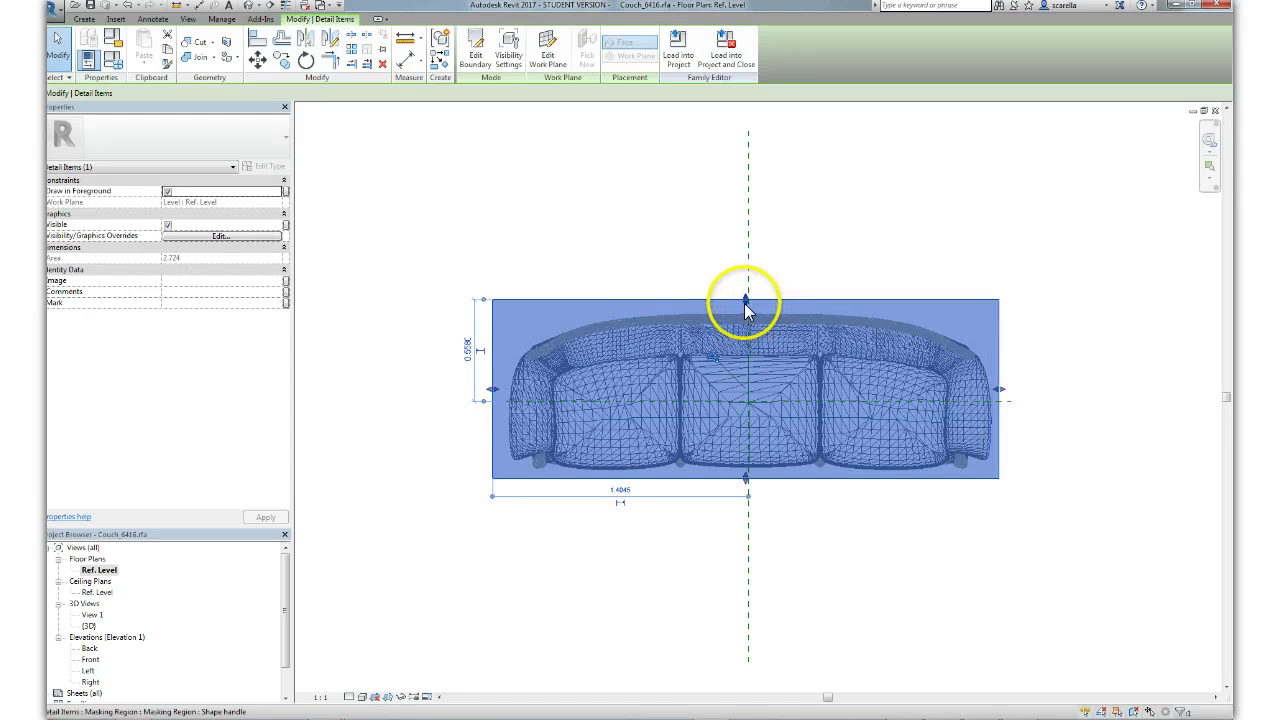
{"action": "left_click", "coordinate": [600, 257]}
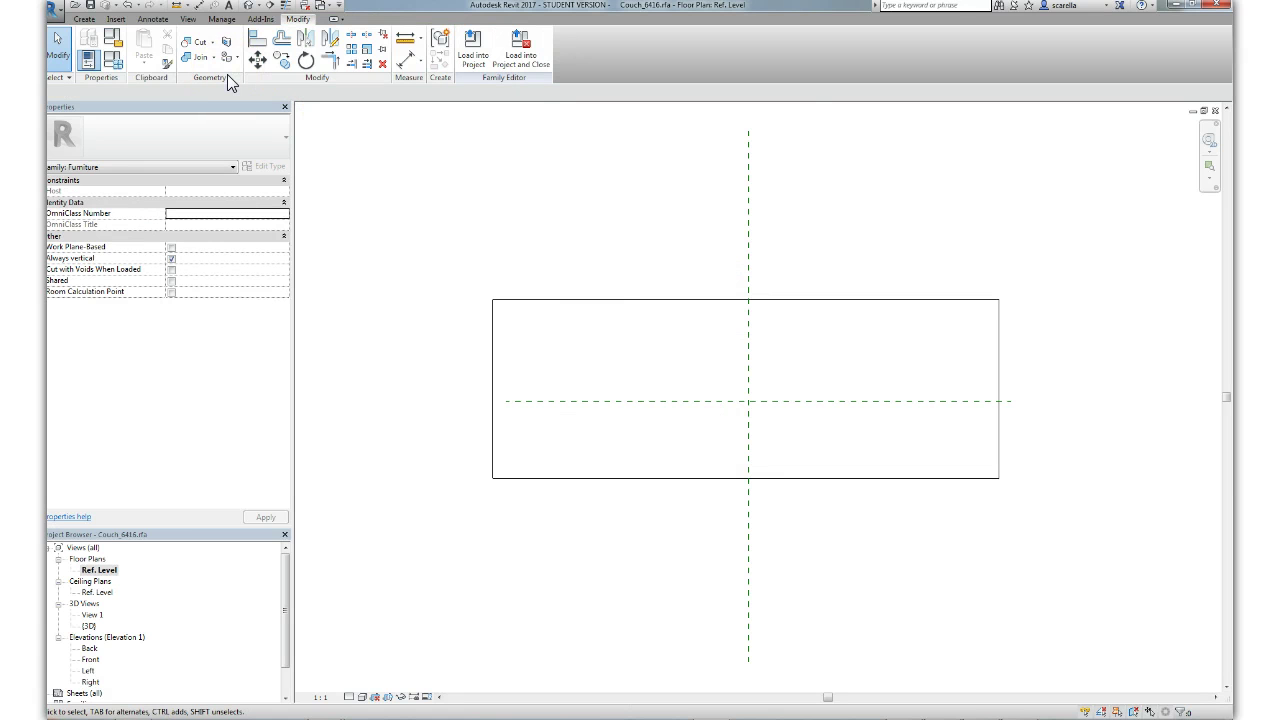
{"action": "left_click", "coordinate": [163, 22]}
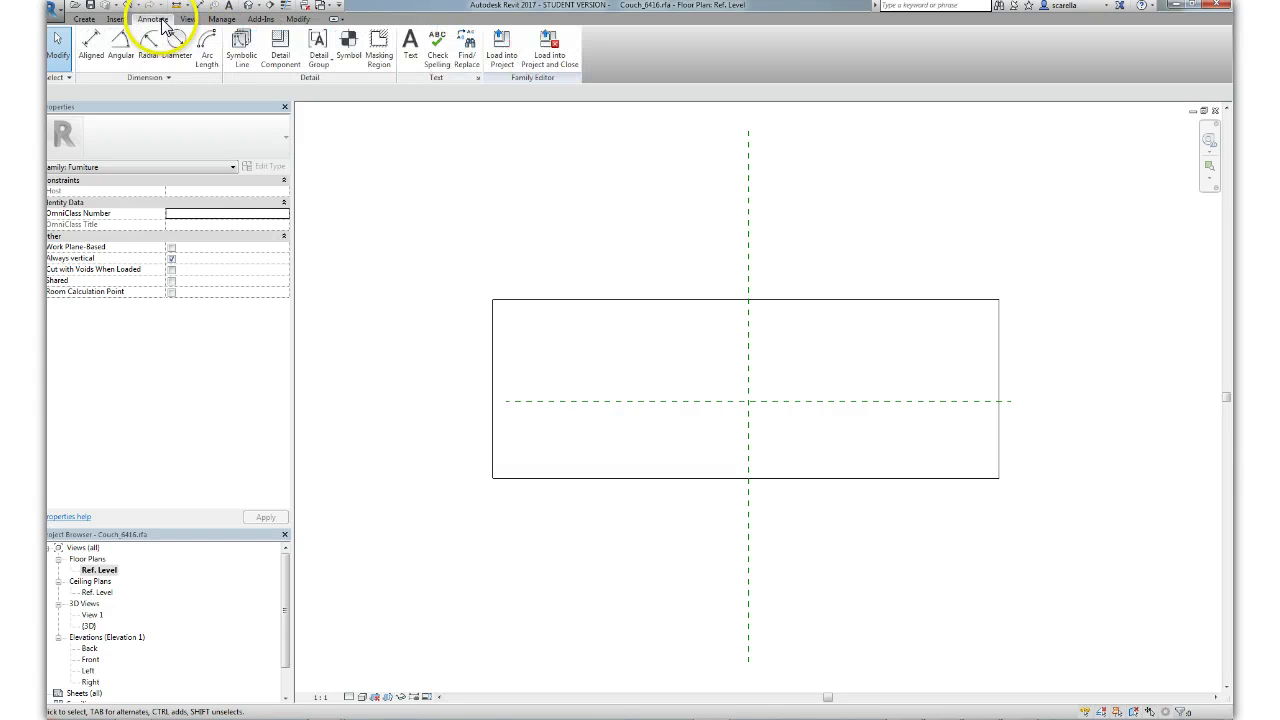
Step: Draw left, middle and right symbolic-line cushion rectangles side by side inside the masking rectangle
{"action": "left_click", "coordinate": [240, 45]}
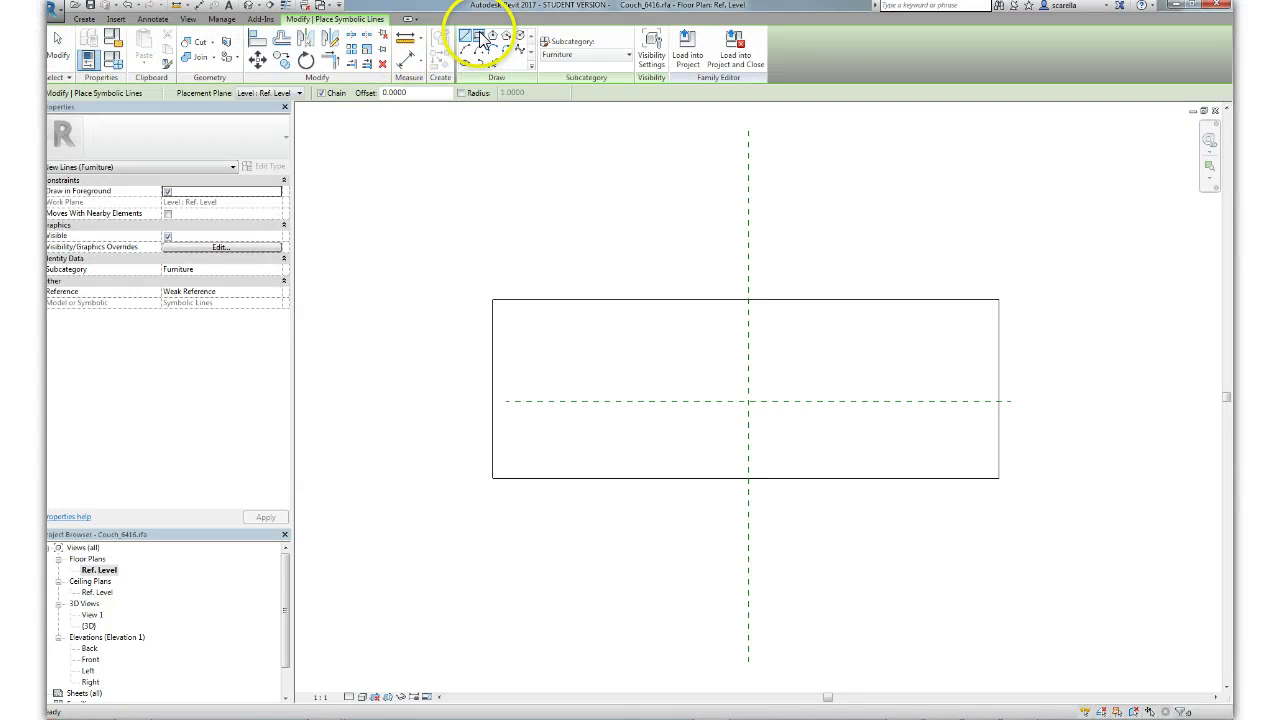
{"action": "left_click", "coordinate": [481, 38]}
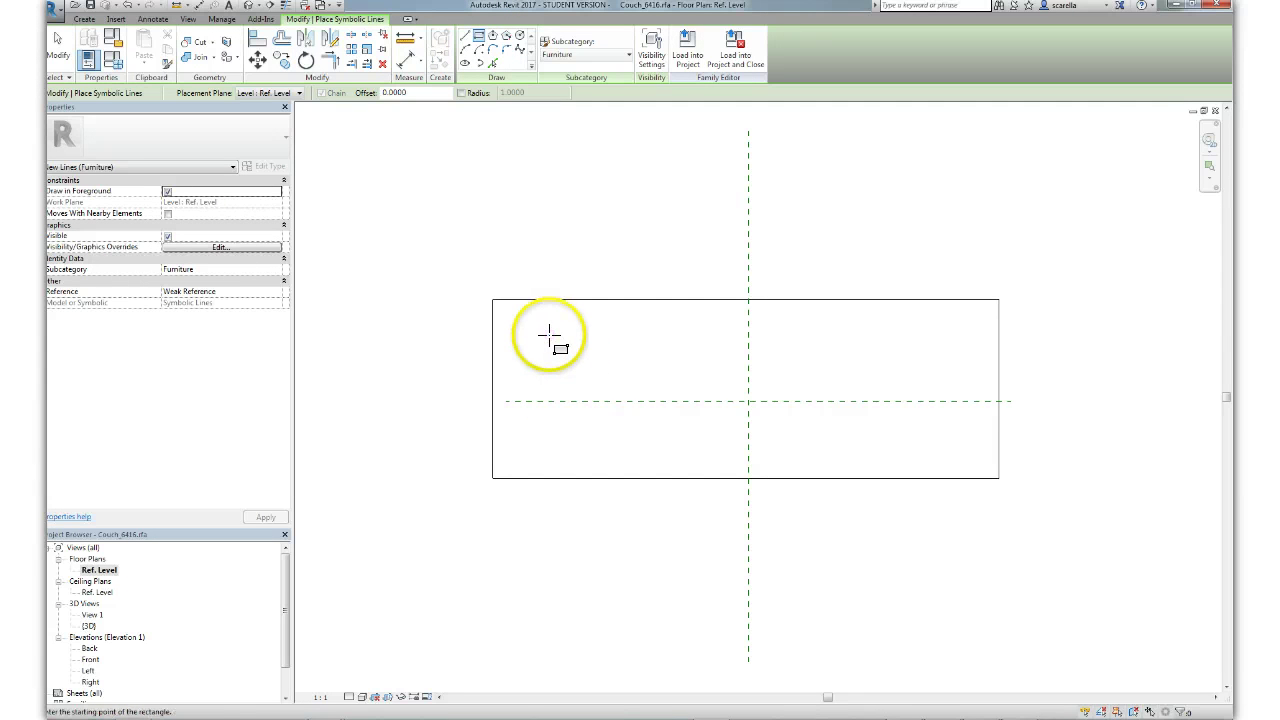
{"action": "left_click", "coordinate": [502, 306]}
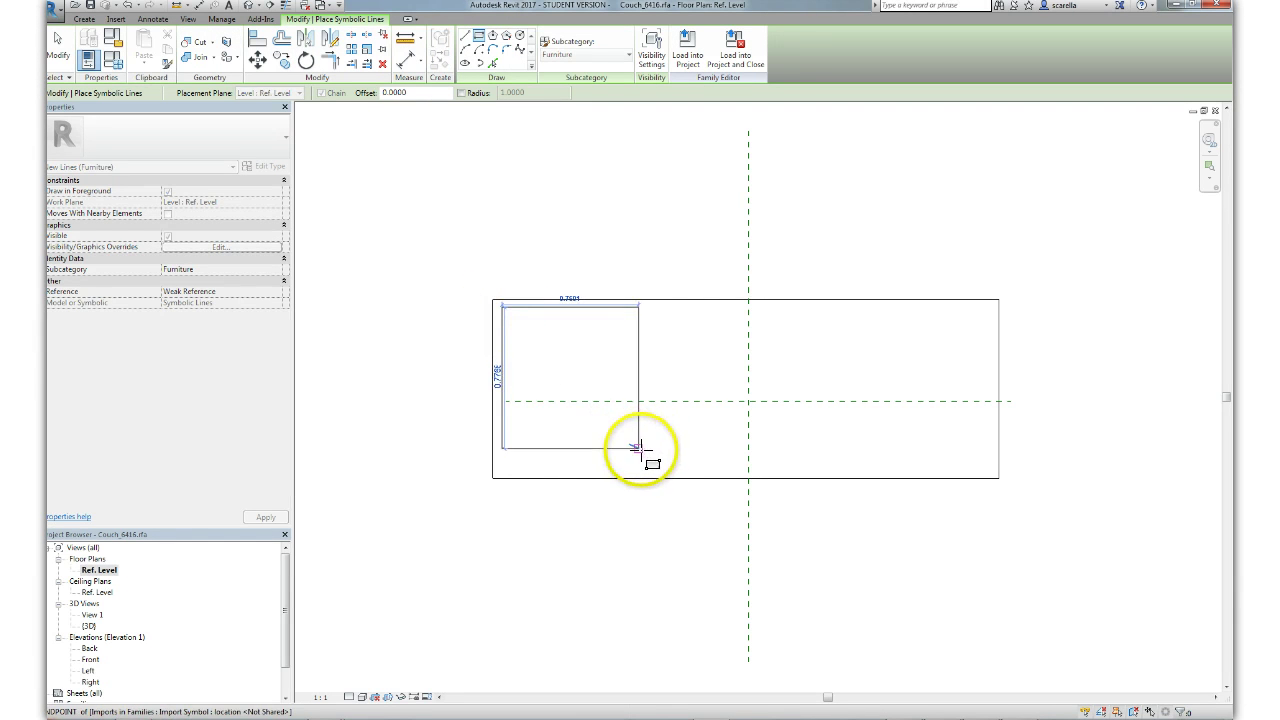
{"action": "left_click", "coordinate": [648, 466]}
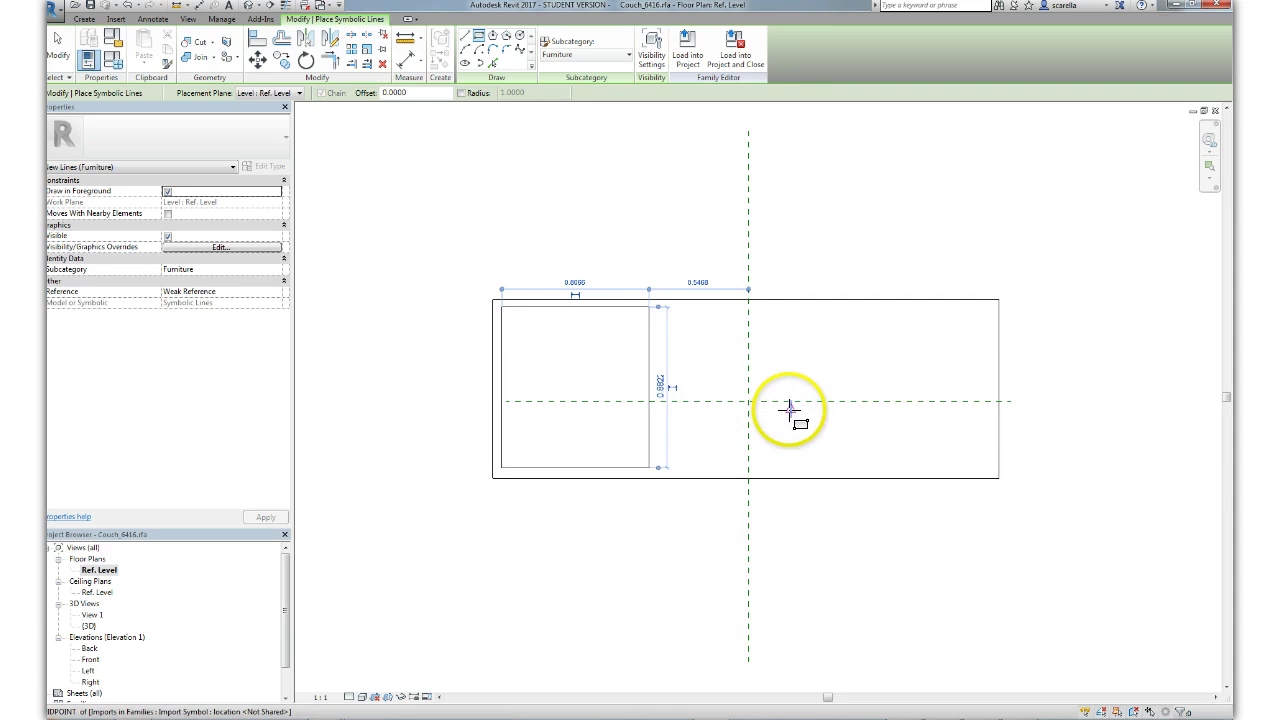
{"action": "left_click", "coordinate": [663, 307]}
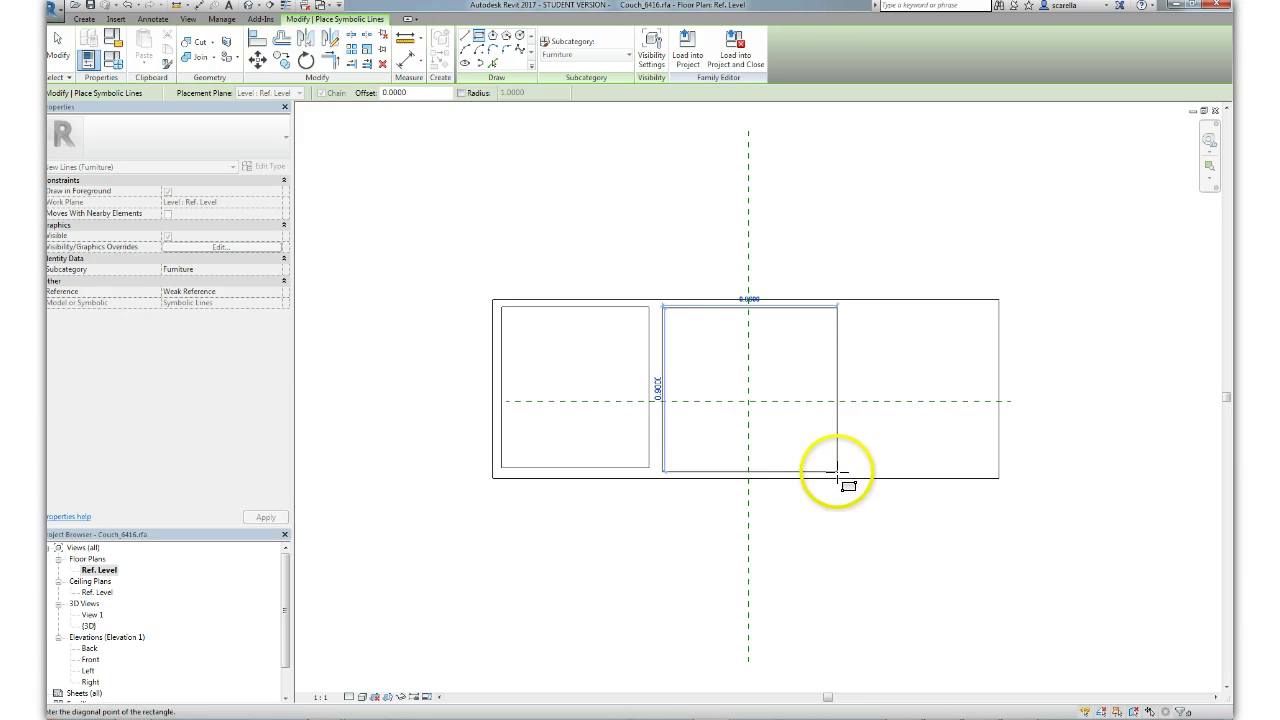
{"action": "left_click", "coordinate": [838, 467]}
{"action": "left_click", "coordinate": [838, 467]}
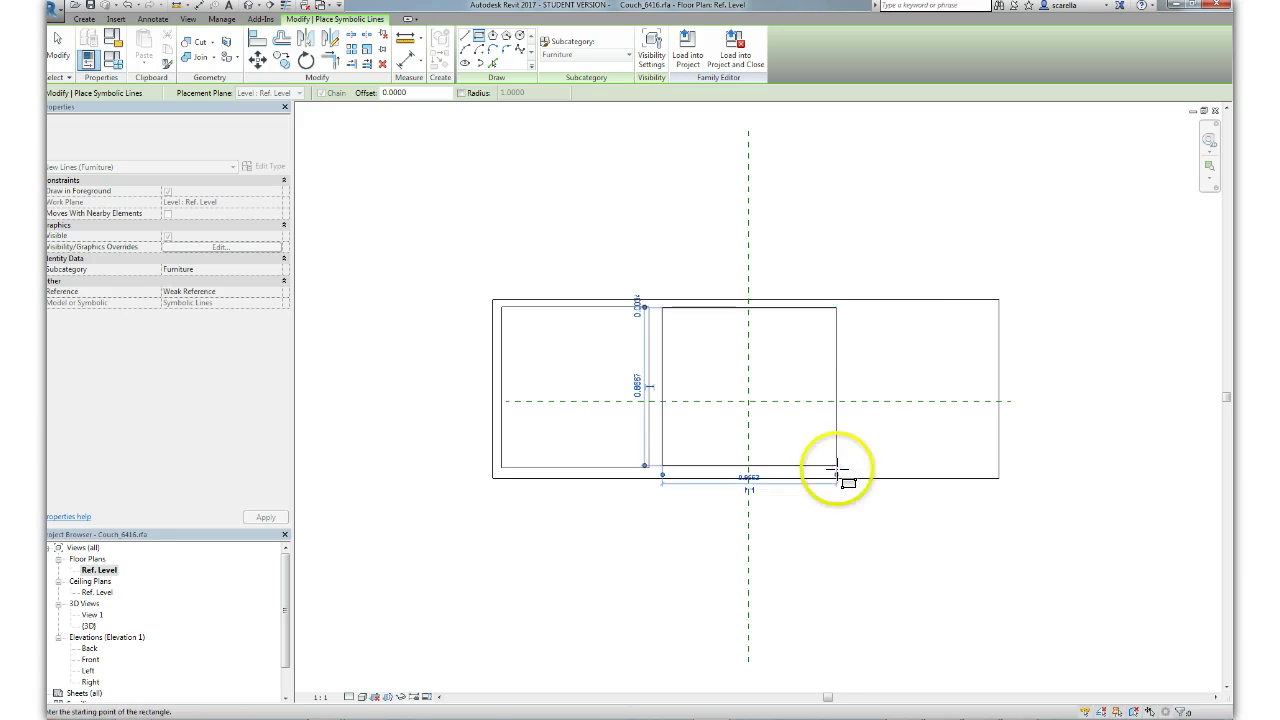
{"action": "left_click", "coordinate": [991, 309]}
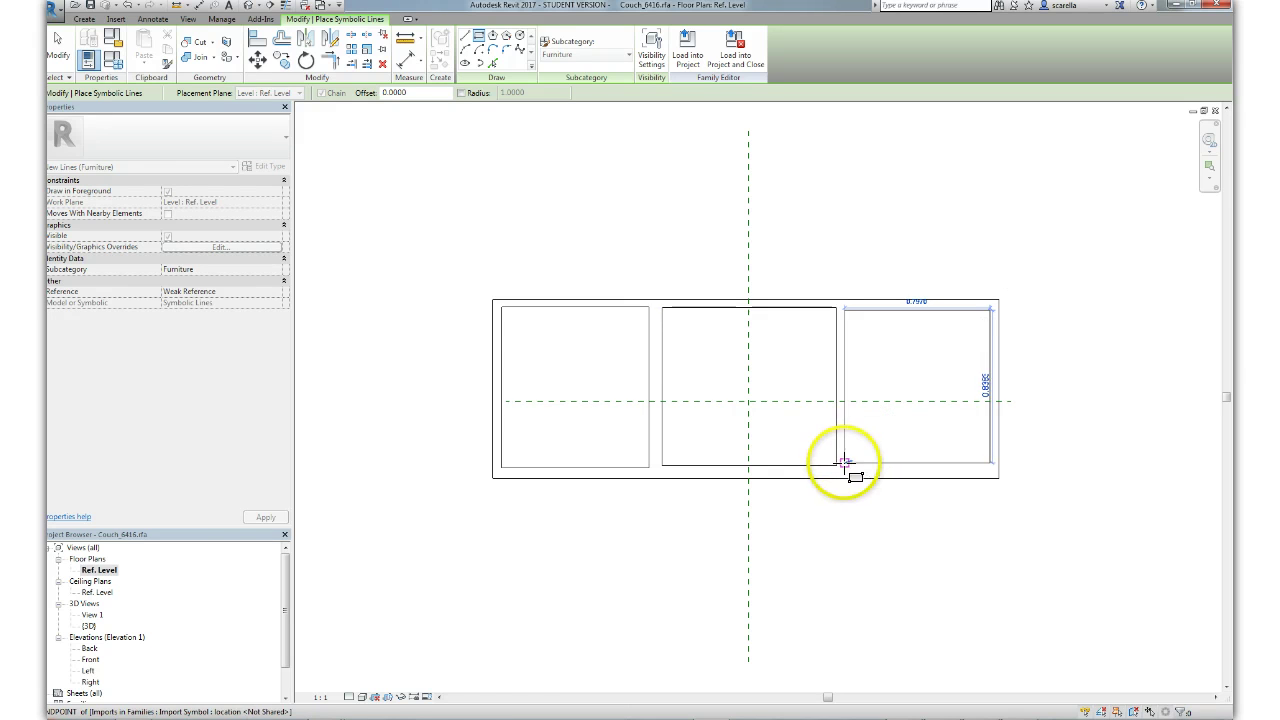
{"action": "left_click", "coordinate": [845, 463]}
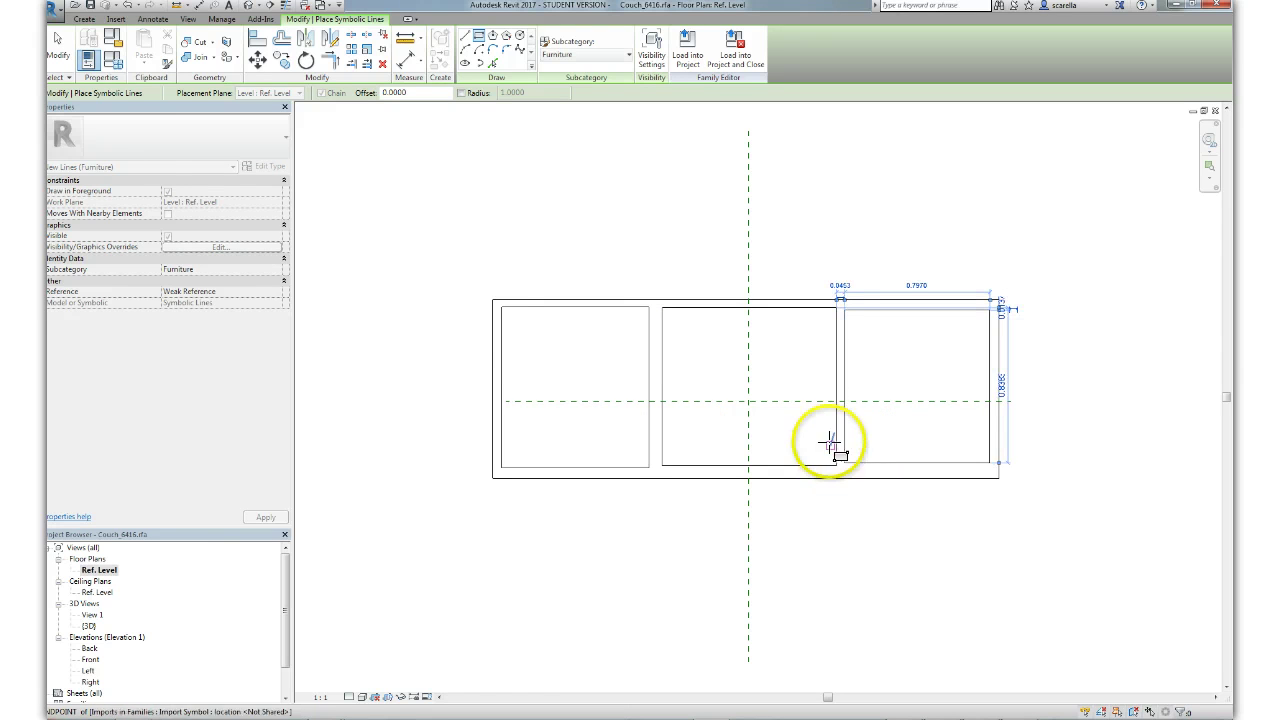
{"action": "left_click", "coordinate": [59, 54]}
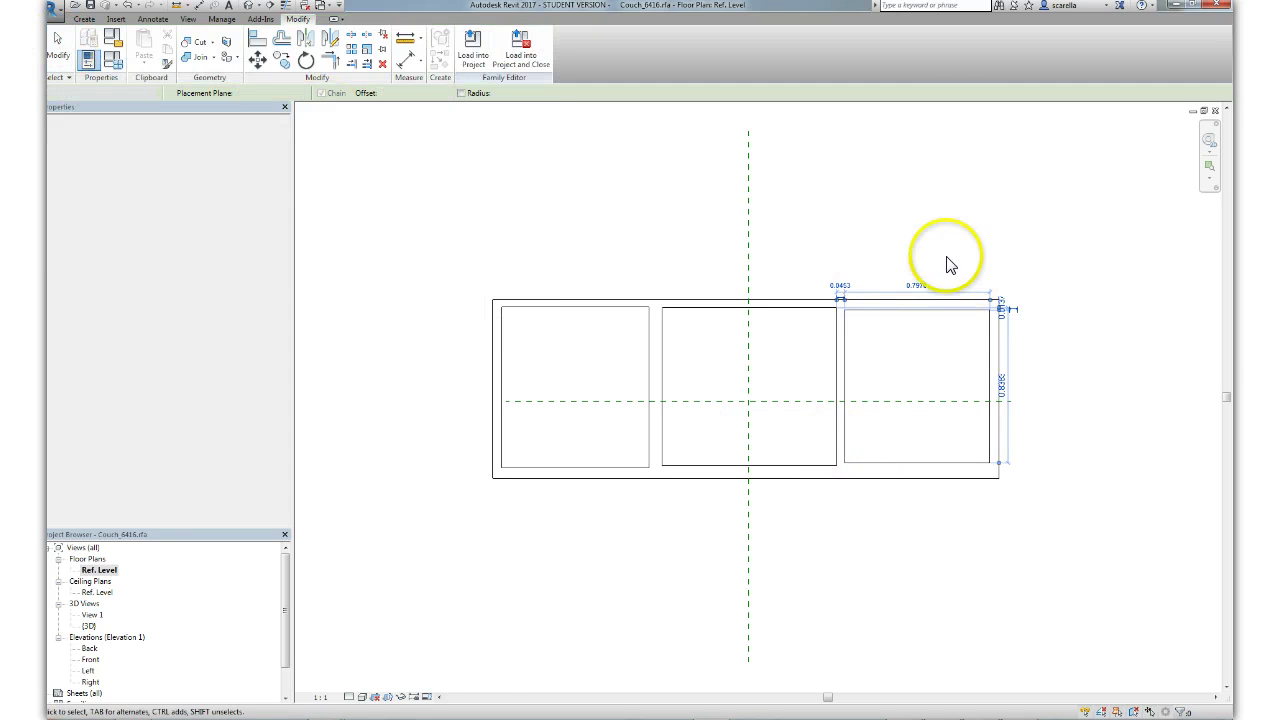
{"action": "left_click", "coordinate": [490, 130]}
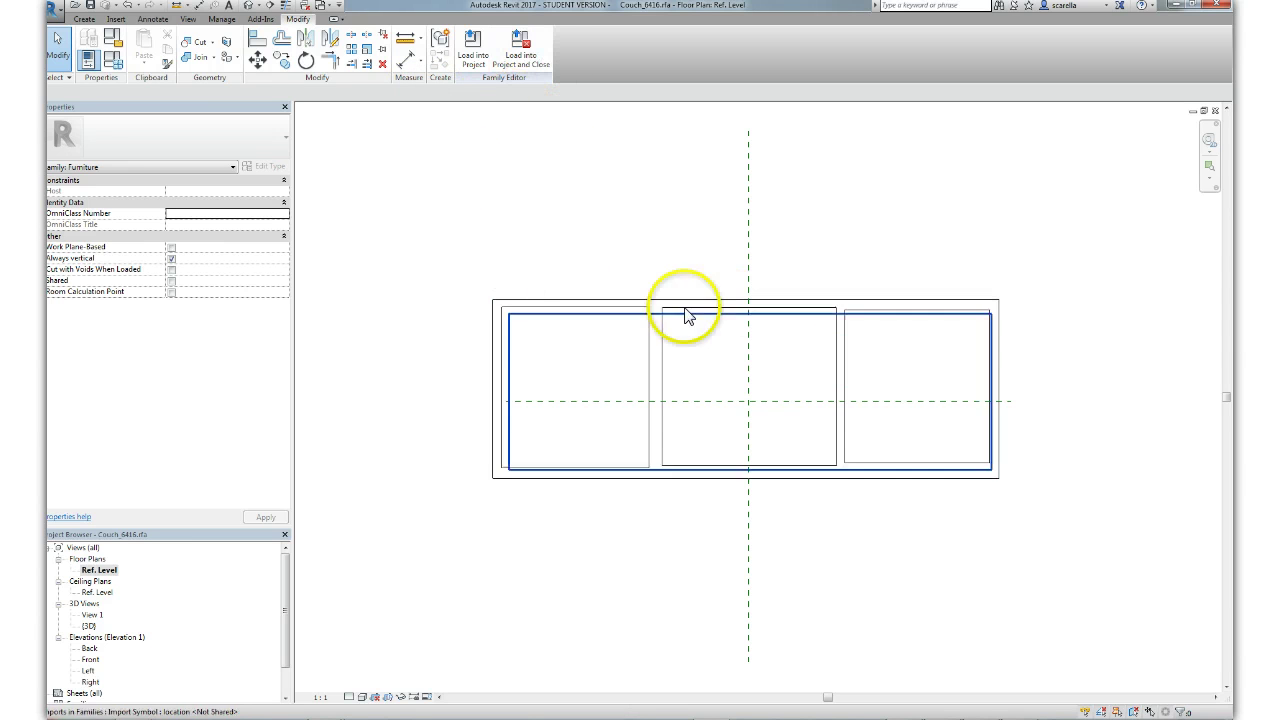
{"action": "scroll", "coordinate": [789, 367], "scroll_direction": "up", "scroll_amount": 1}
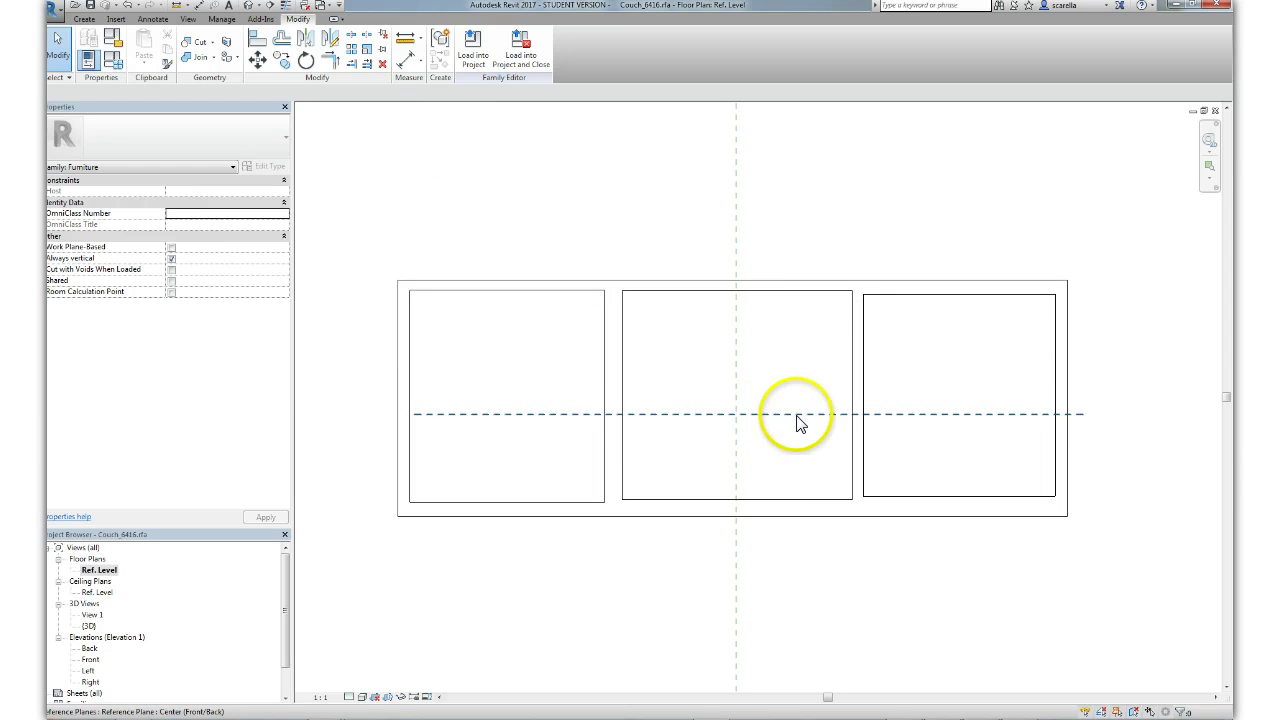
{"action": "scroll", "coordinate": [800, 423], "scroll_direction": "down", "scroll_amount": 2}
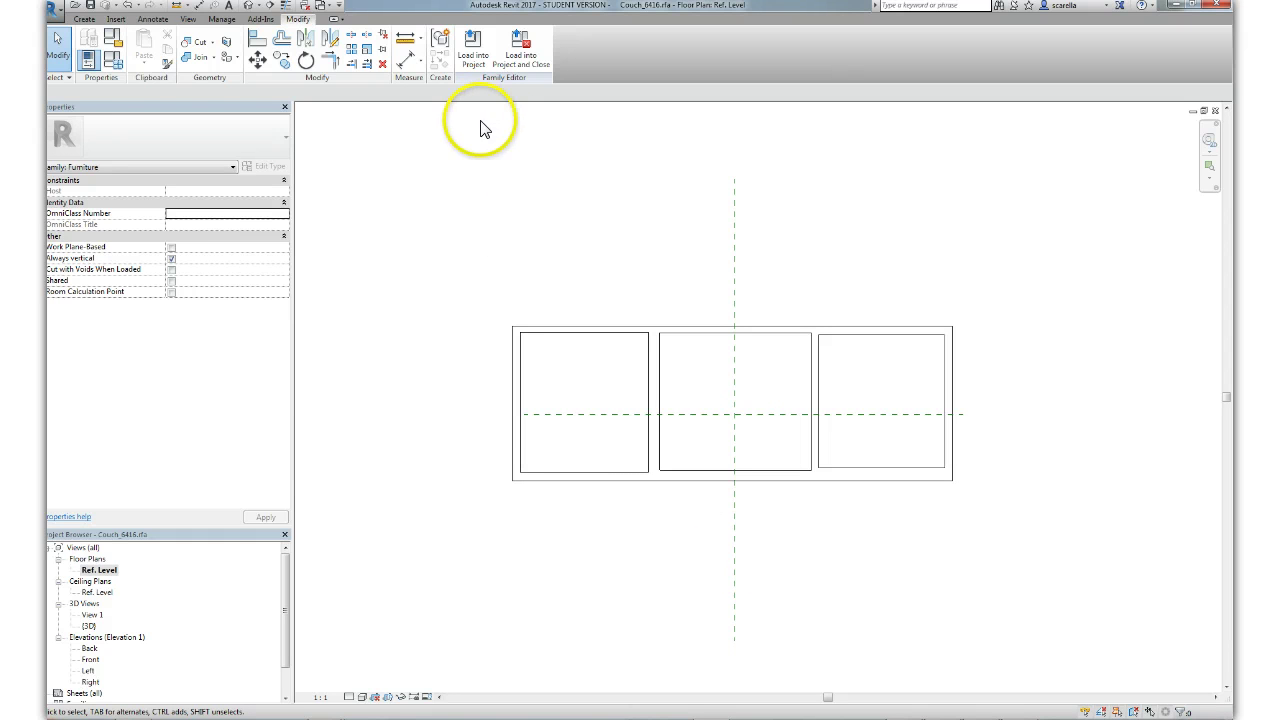
{"action": "double_click", "coordinate": [90, 625]}
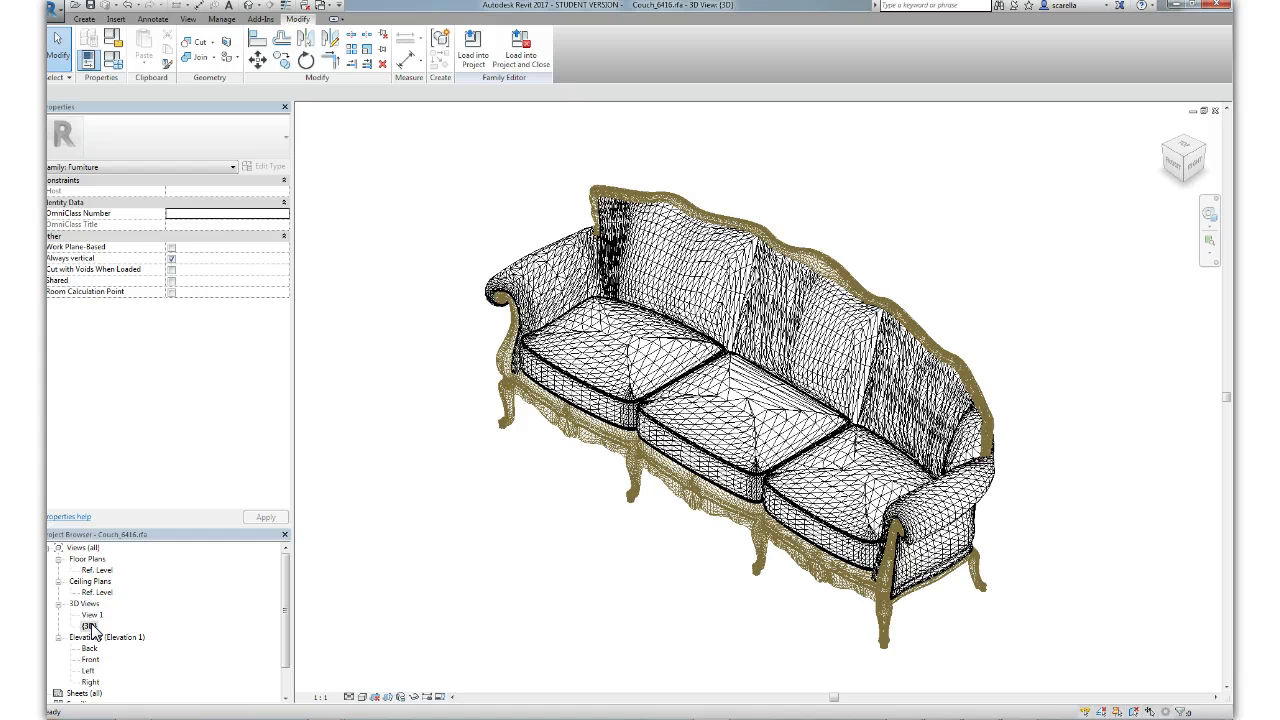
{"action": "double_click", "coordinate": [100, 569]}
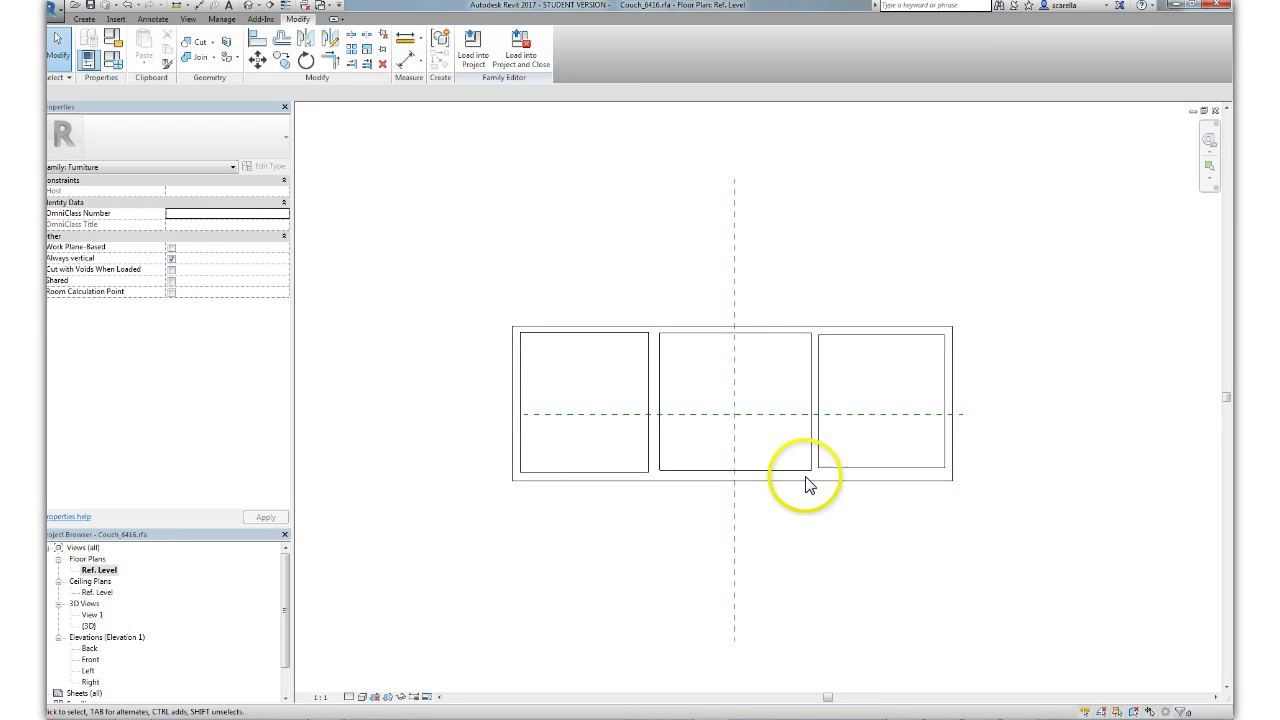
Step: Load the couch into the project, overwriting the existing version and its parameter values
{"action": "left_click", "coordinate": [467, 62]}
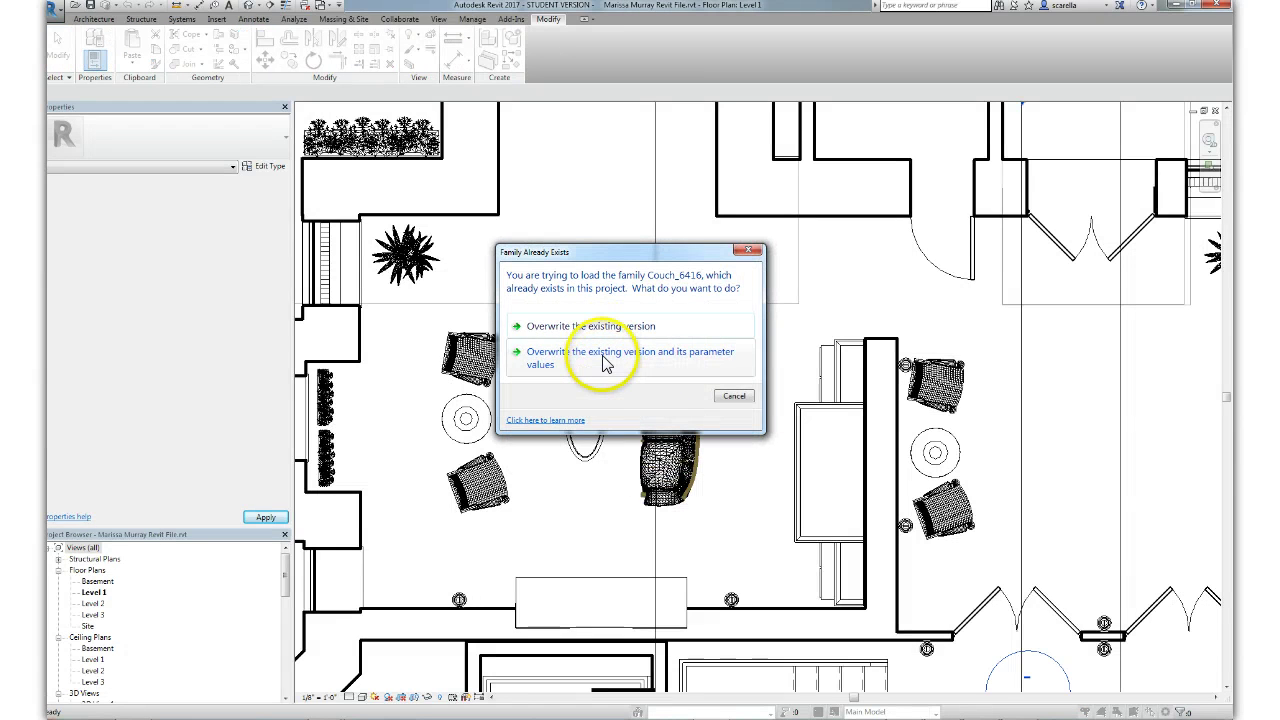
{"action": "left_click", "coordinate": [605, 357]}
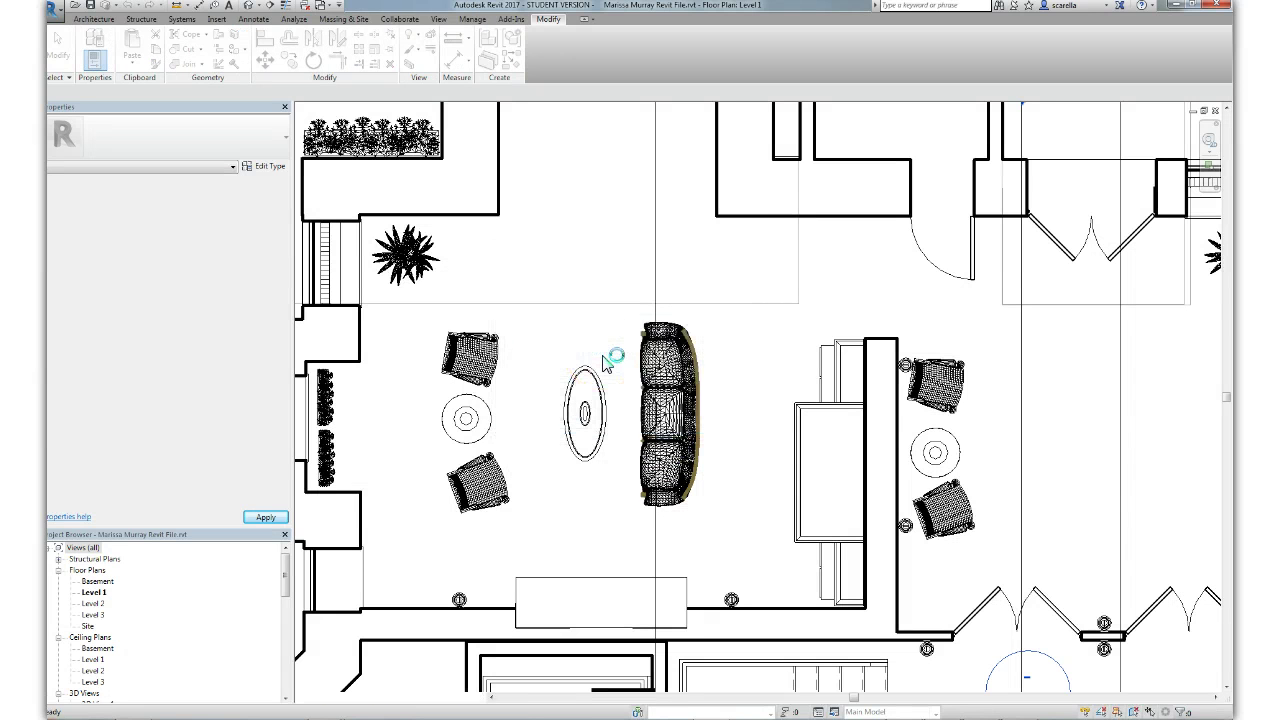
{"action": "left_click", "coordinate": [478, 482]}
{"action": "left_click", "coordinate": [686, 487]}
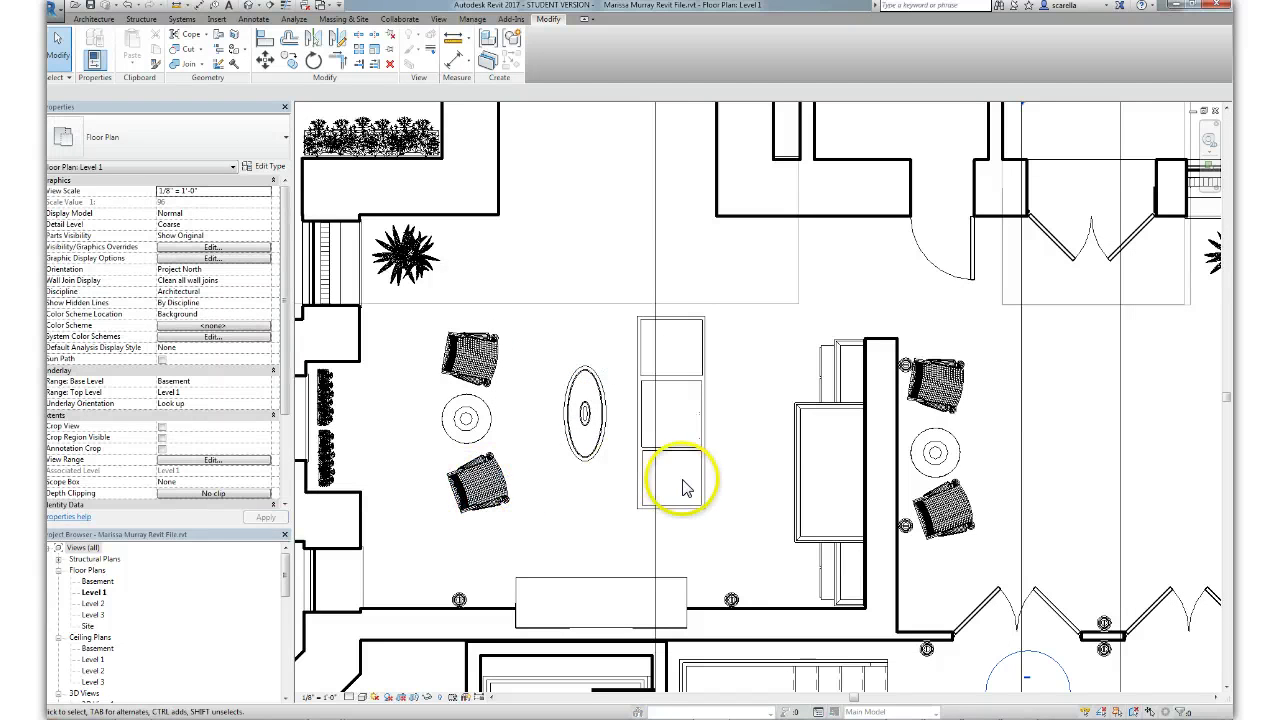
{"action": "scroll", "coordinate": [686, 487], "scroll_direction": "up", "scroll_amount": 2}
{"action": "scroll", "coordinate": [818, 515], "scroll_direction": "up", "scroll_amount": 1}
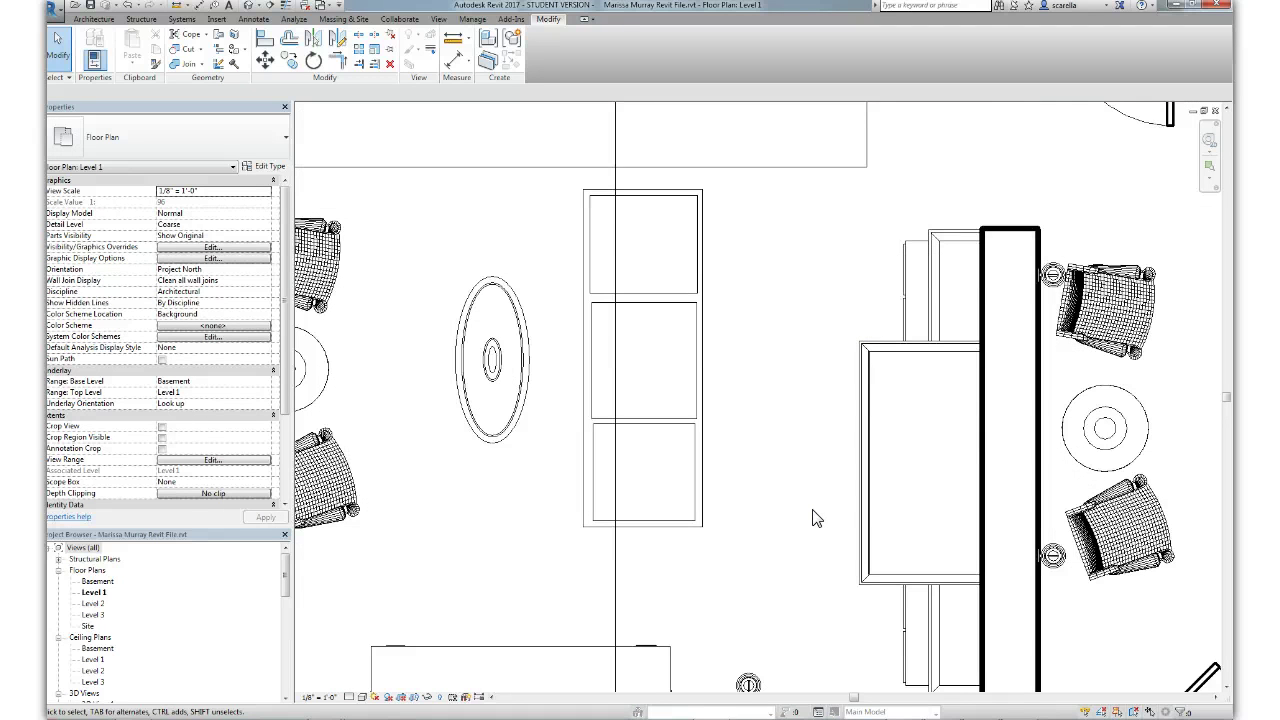
{"action": "left_click", "coordinate": [420, 696]}
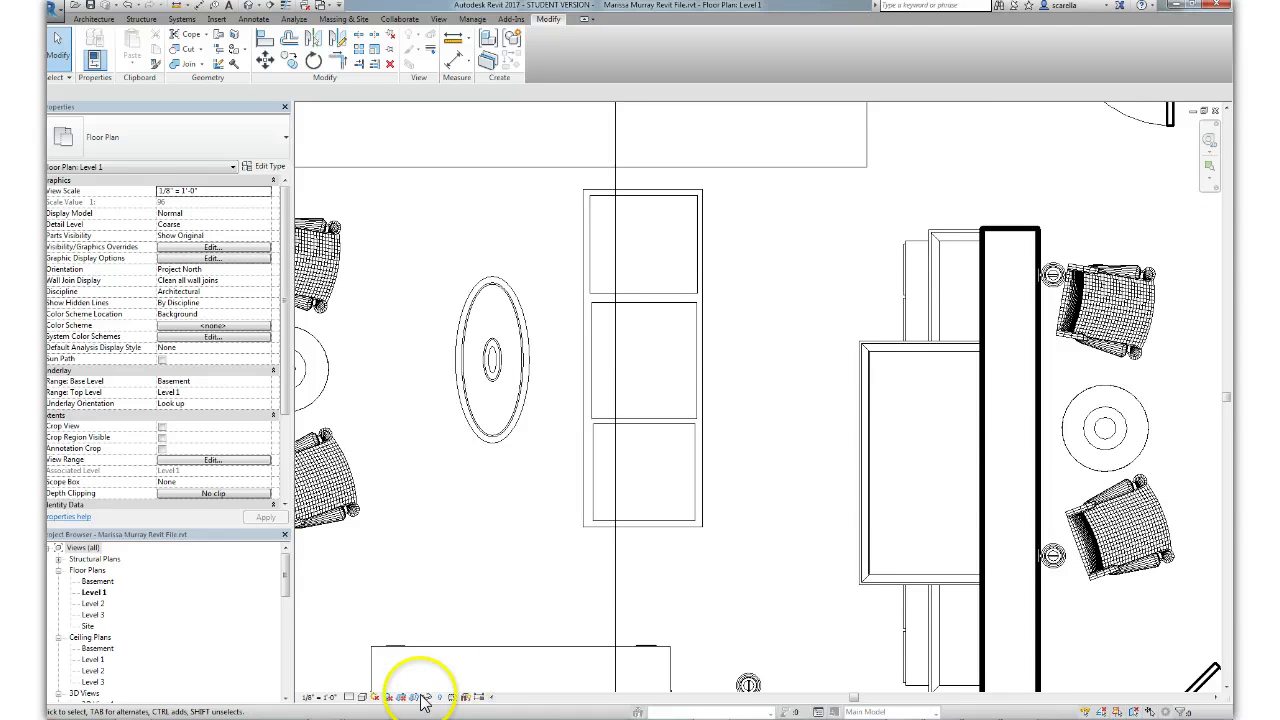